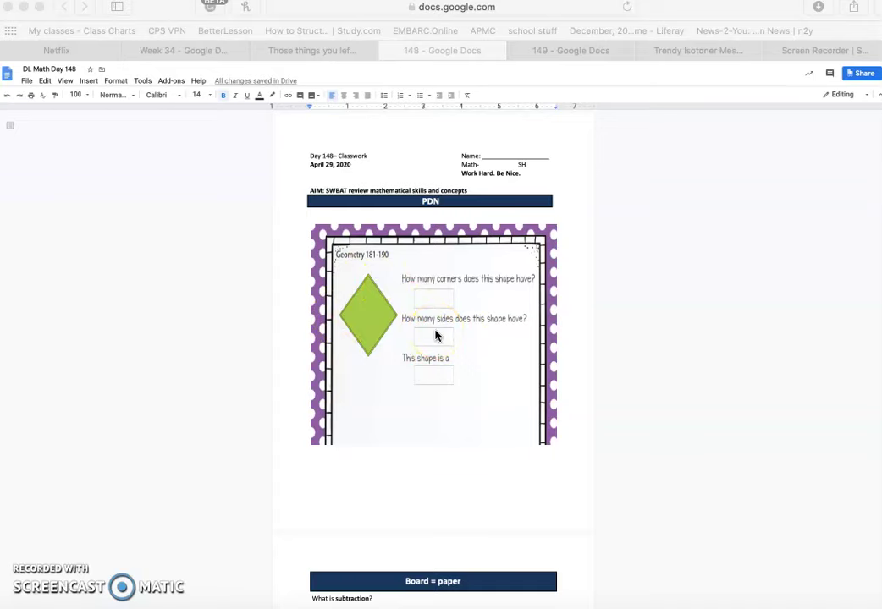
Step: Fill the first blank of the subtraction definition, after "Subtraction is taking away a", with "one part"
click(437, 379)
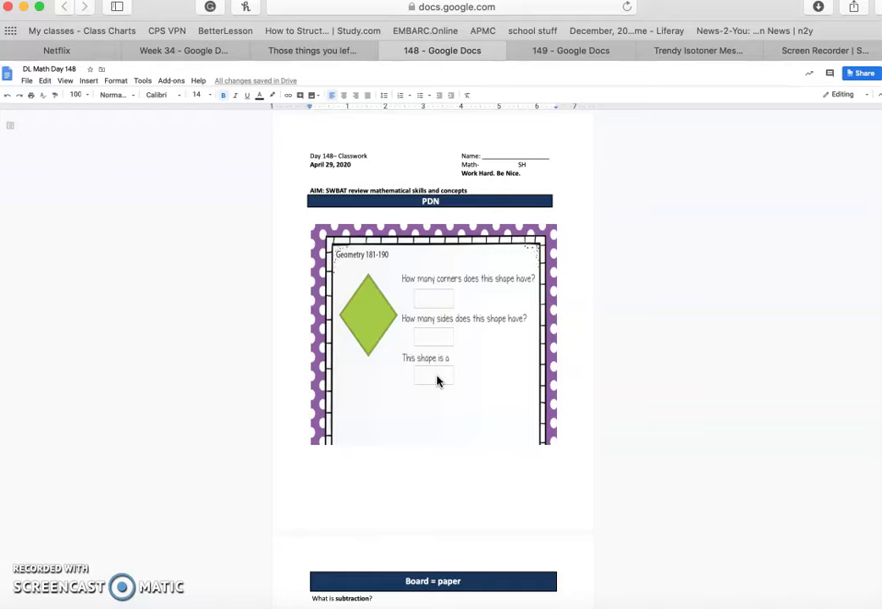
scroll(436, 381, down, 9)
scroll(438, 376, down, 3)
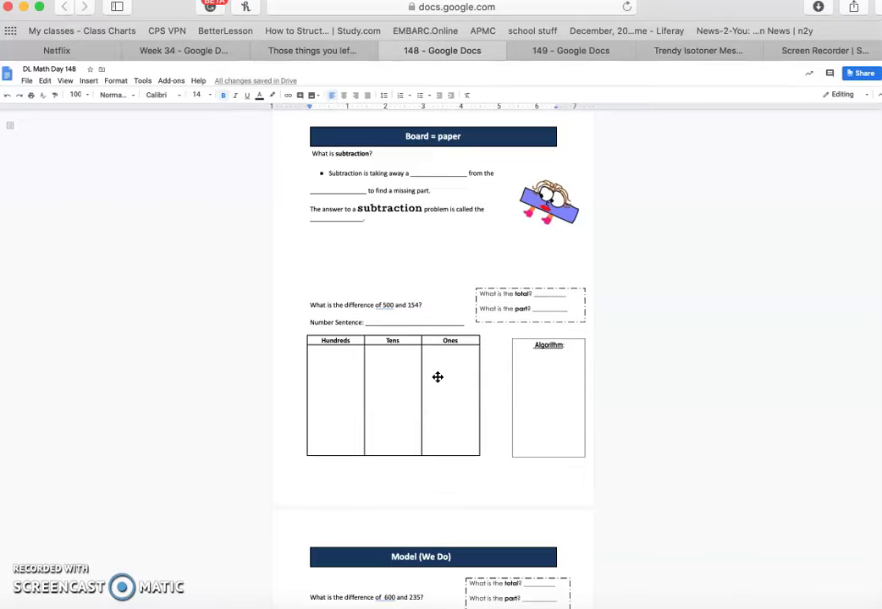
click(429, 173)
key(BackSpace)
key(BackSpace)
key(BackSpace)
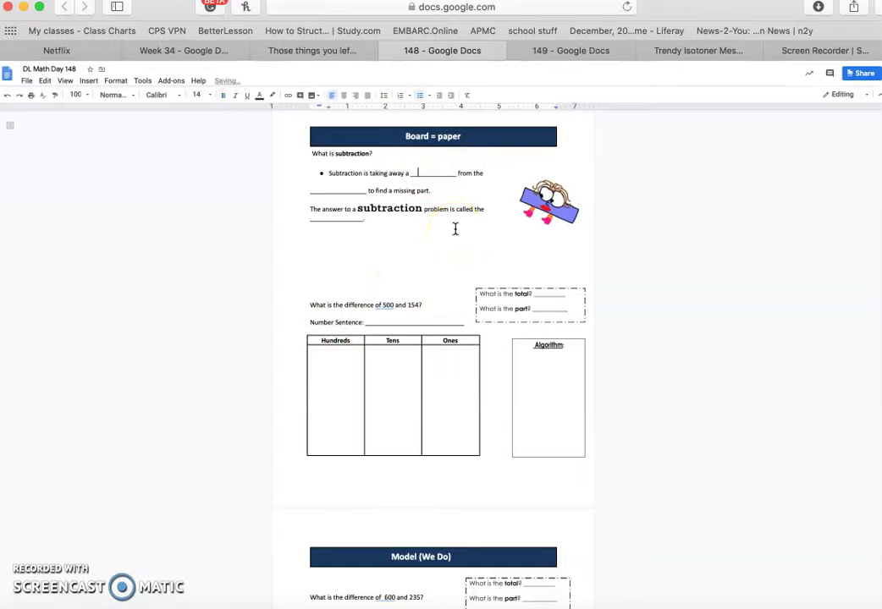
text(one)
key(Delete)
key(Delete)
key(Delete)
text(part)
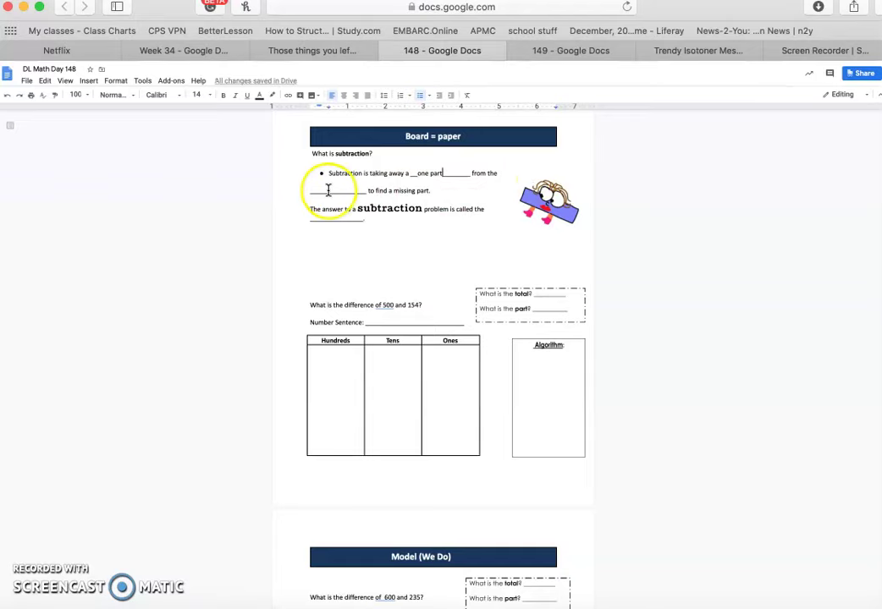
Step: Fill the second blank of the subtraction definition, before "to find a missing part", with "other"
click(330, 191)
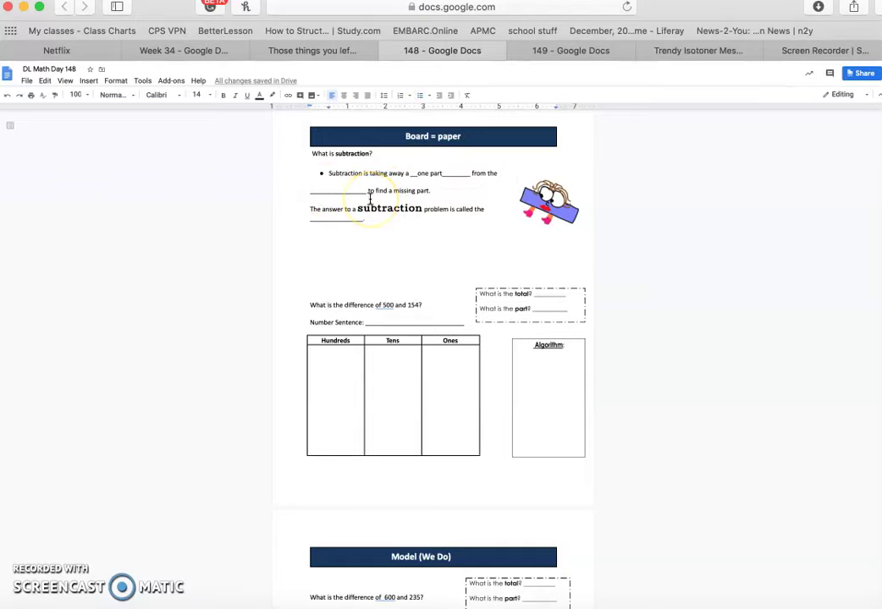
text(other)
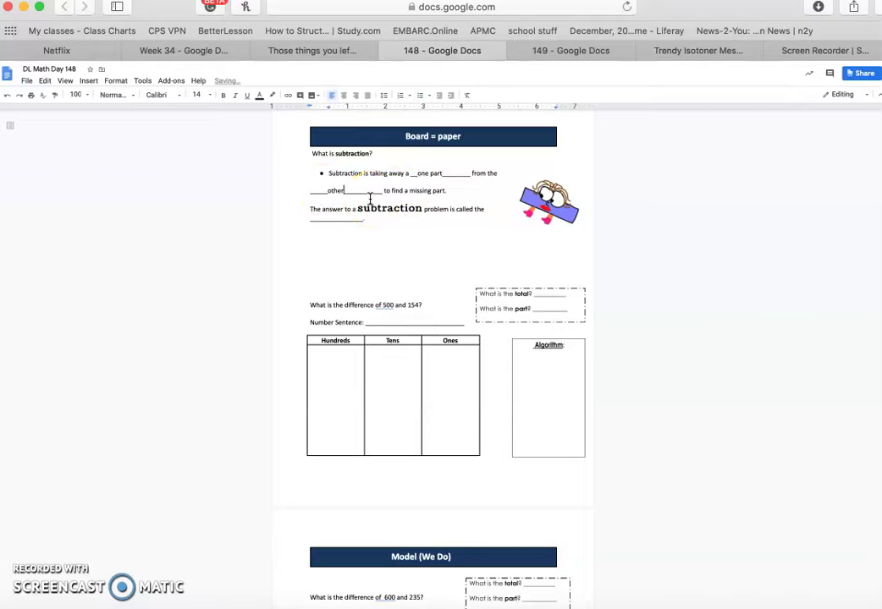
key(Right)
key(Right)
key(Right)
key(Right)
key(Right)
key(Right)
key(Right)
key(Right)
key(Right)
Step: Shorten the blank under "The answer to a subtraction problem is called the" and fill it with "difference"
click(286, 215)
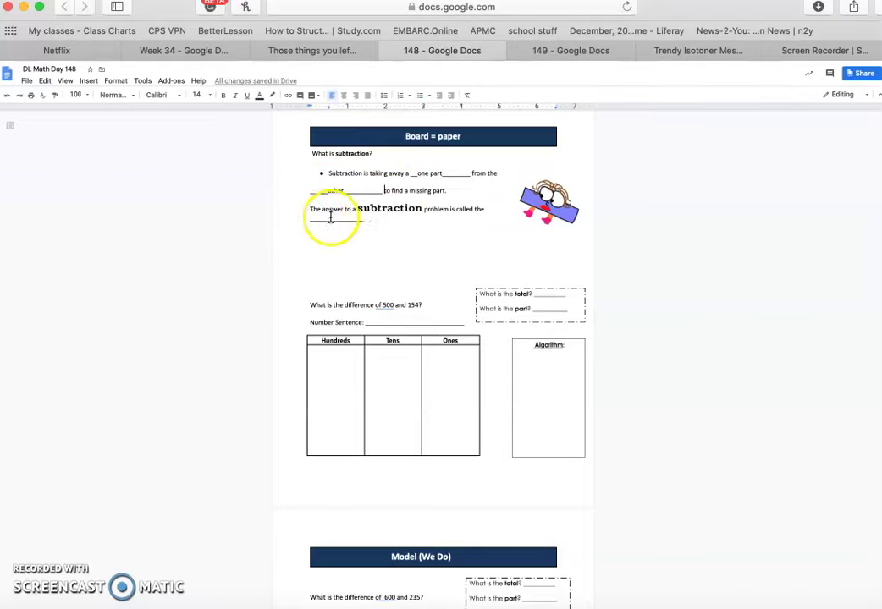
key(BackSpace)
key(BackSpace)
key(BackSpace)
key(BackSpace)
key(BackSpace)
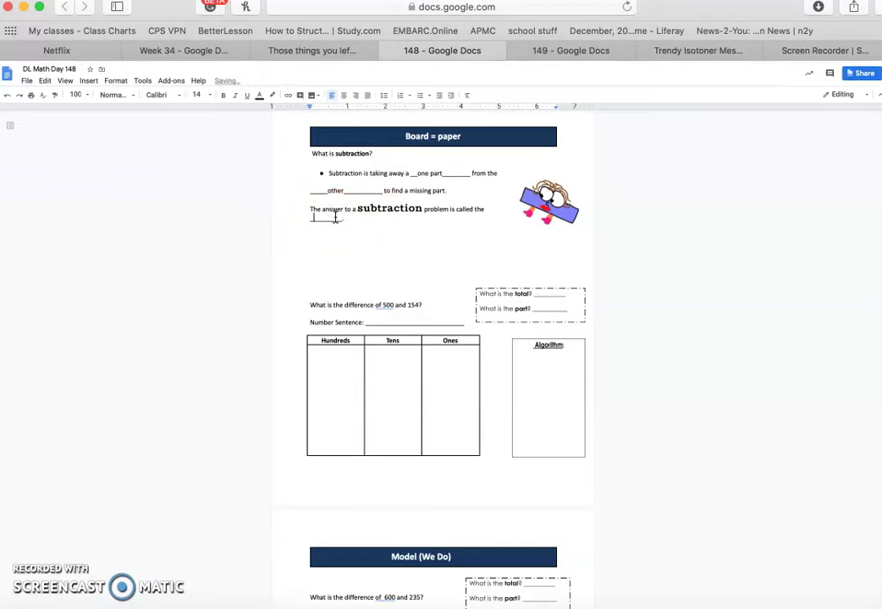
text(difference)
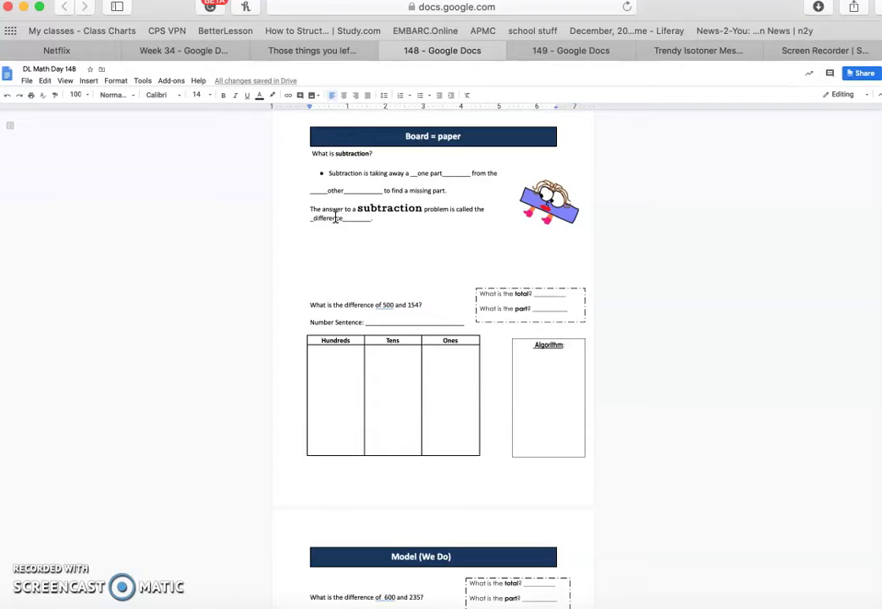
Step: Write 500 with a minus sign on the line below it in the first problem's Algorithm drawing, then save and close the drawing
scroll(335, 217, down, 3)
scroll(335, 218, down, 1)
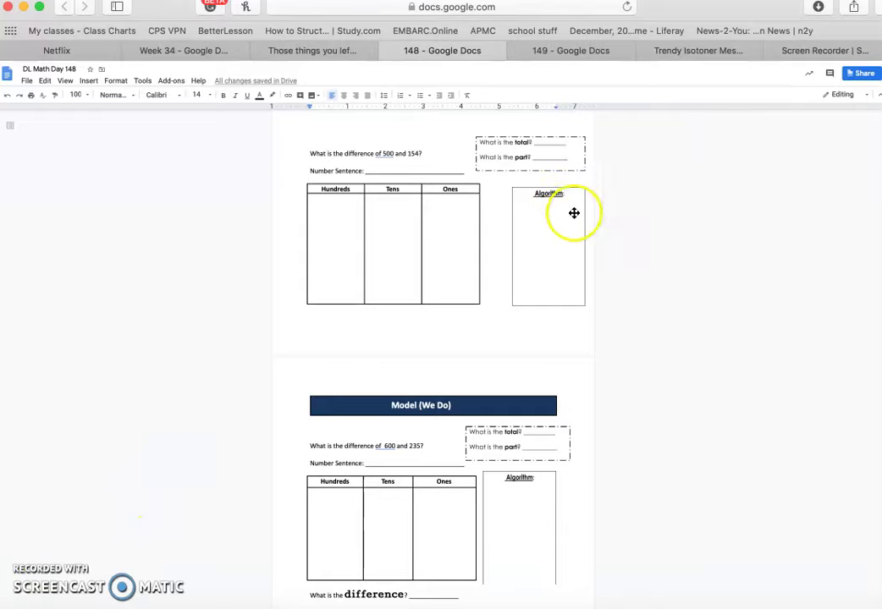
click(547, 222)
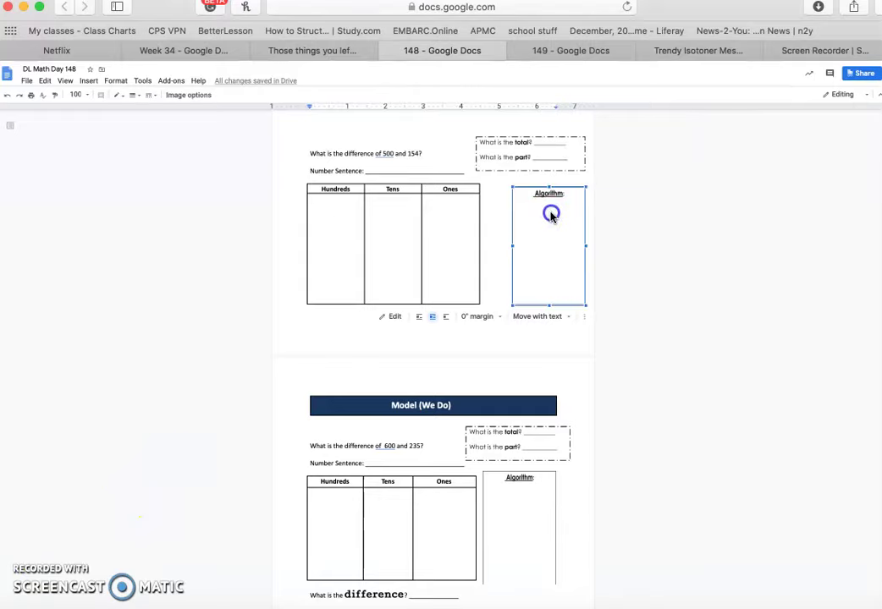
double_click(550, 216)
click(319, 286)
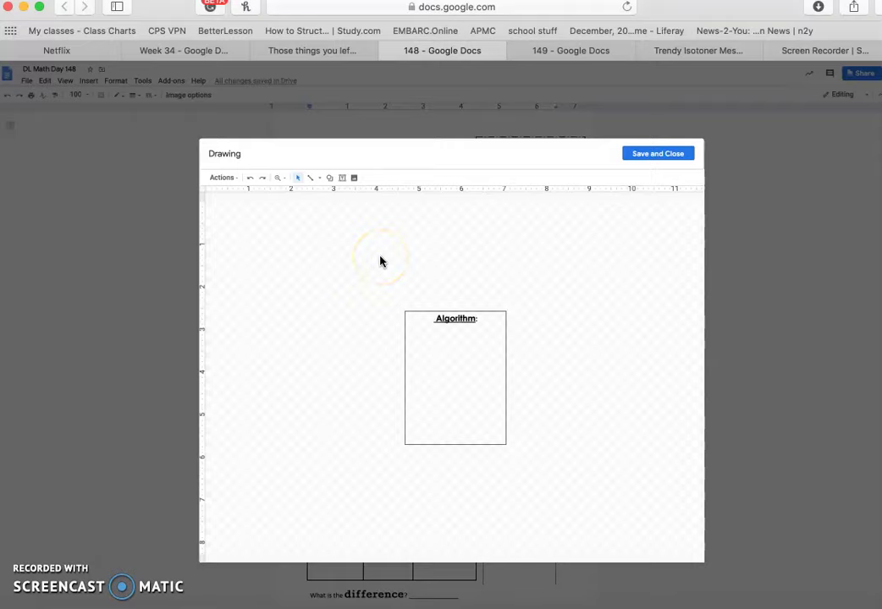
click(426, 328)
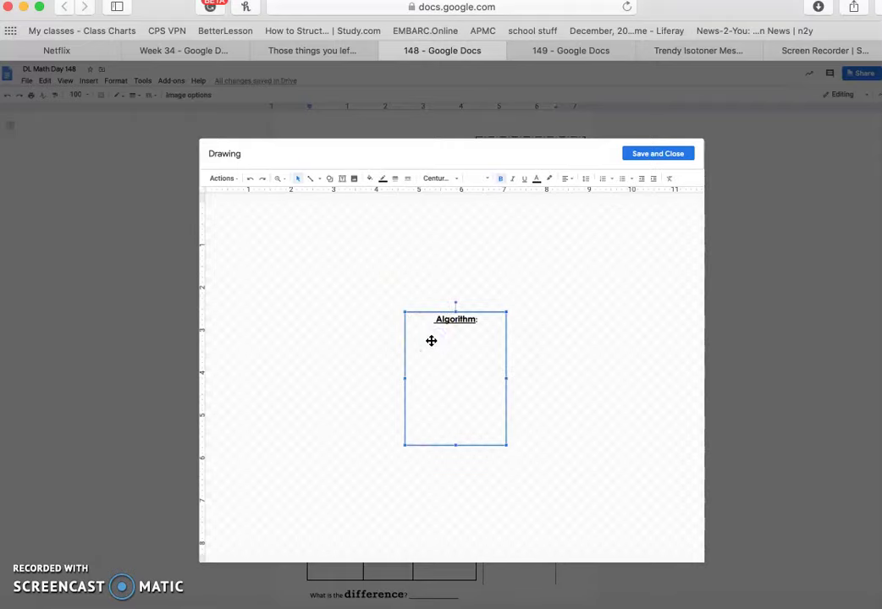
text(sbo)
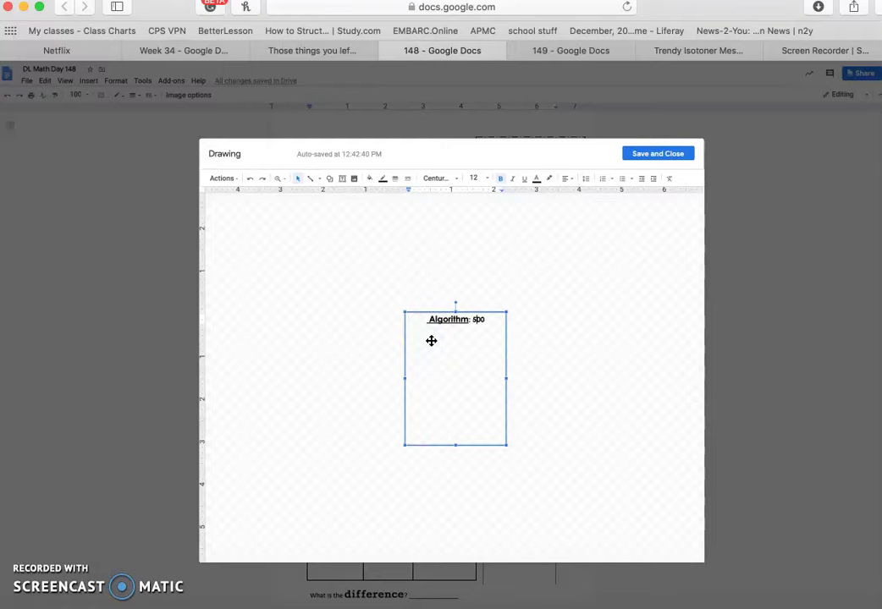
key(Return)
key(Return)
key(Return)
key(Return)
key(Return)
key(Right)
key(Right)
key(Right)
key(Return)
text(-)
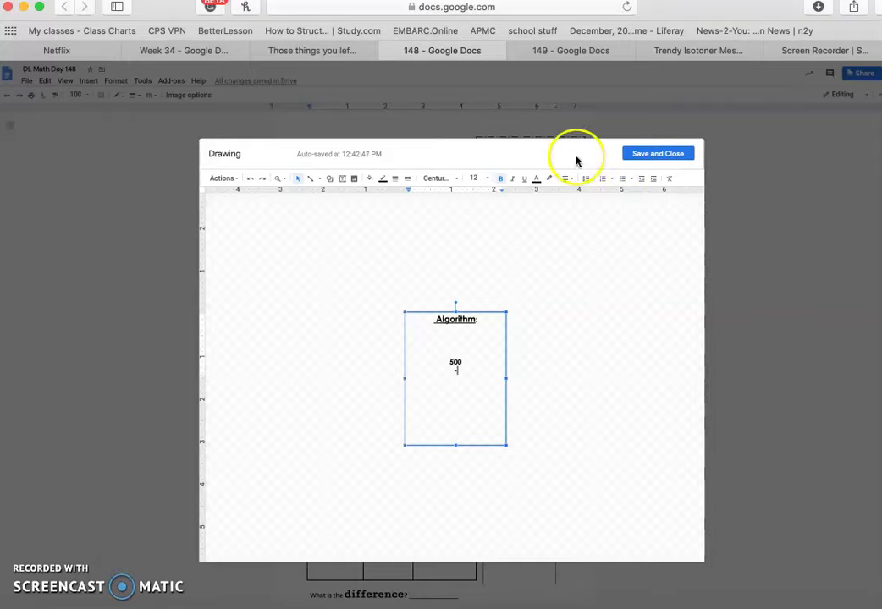
click(645, 156)
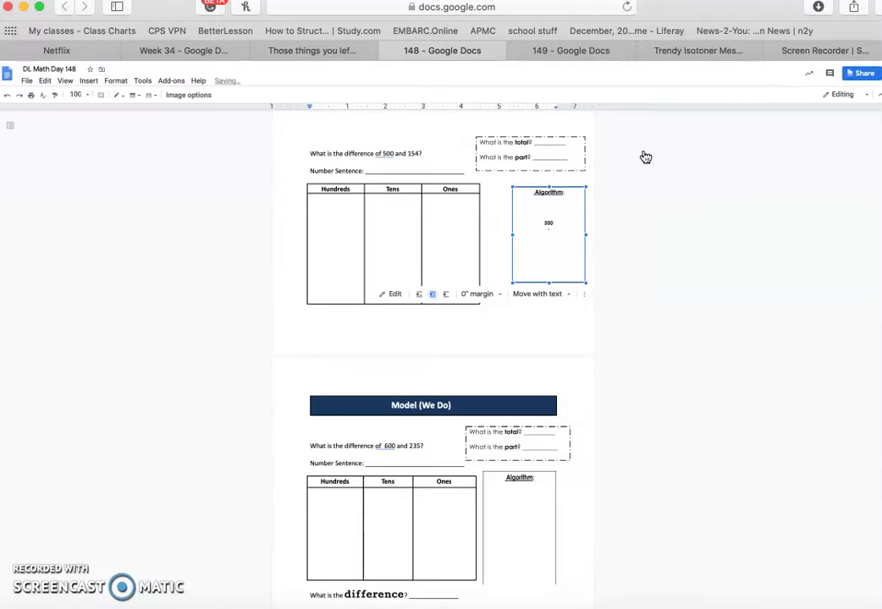
Step: Reopen the first Algorithm drawing, complete the line under 500 as -154, and add an underscore answer line beneath it
double_click(552, 204)
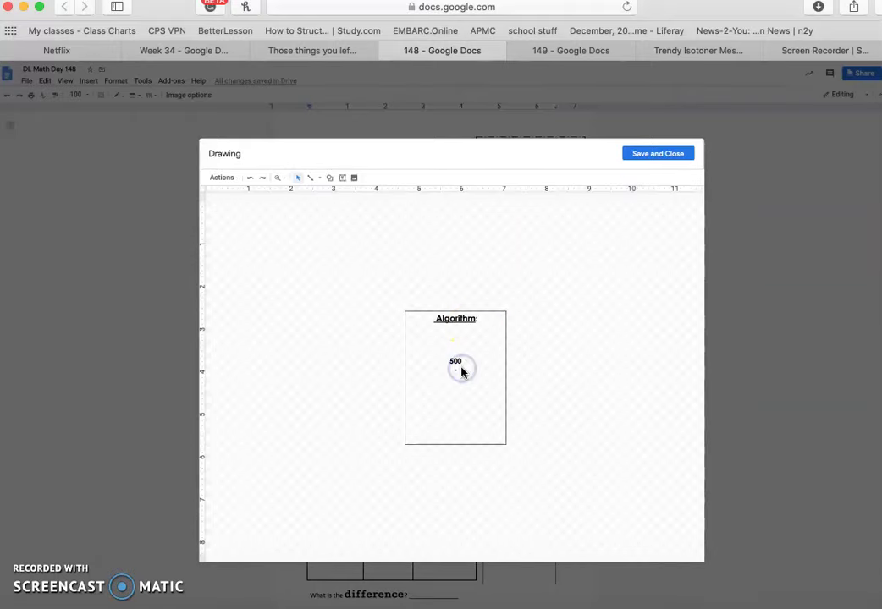
click(461, 371)
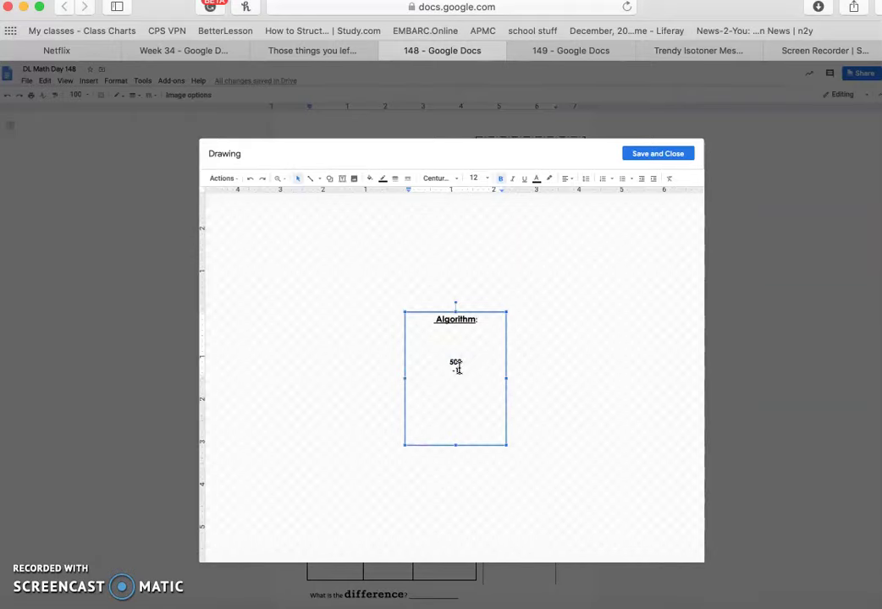
text(50 )
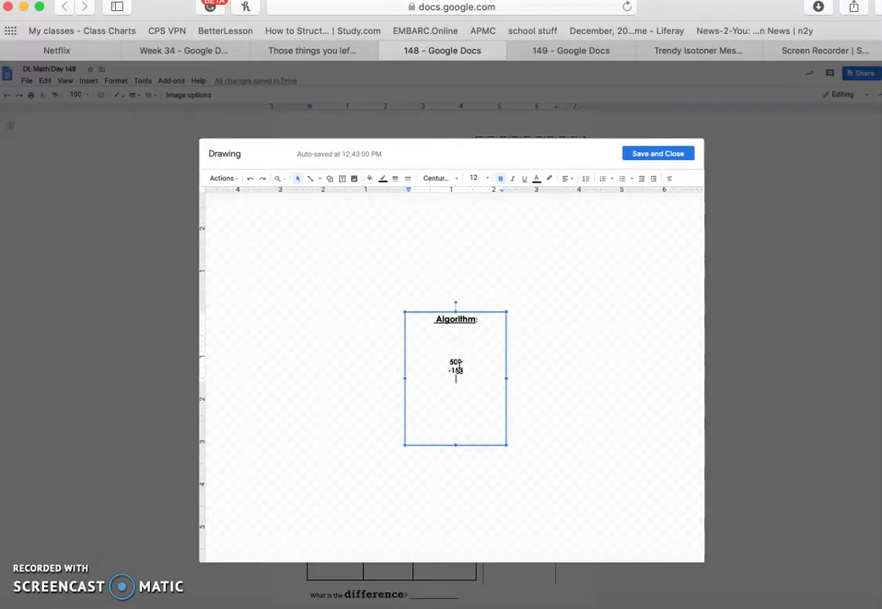
text(_)
key(BackSpace)
key(BackSpace)
key(BackSpace)
key(BackSpace)
click(459, 310)
click(452, 401)
click(459, 361)
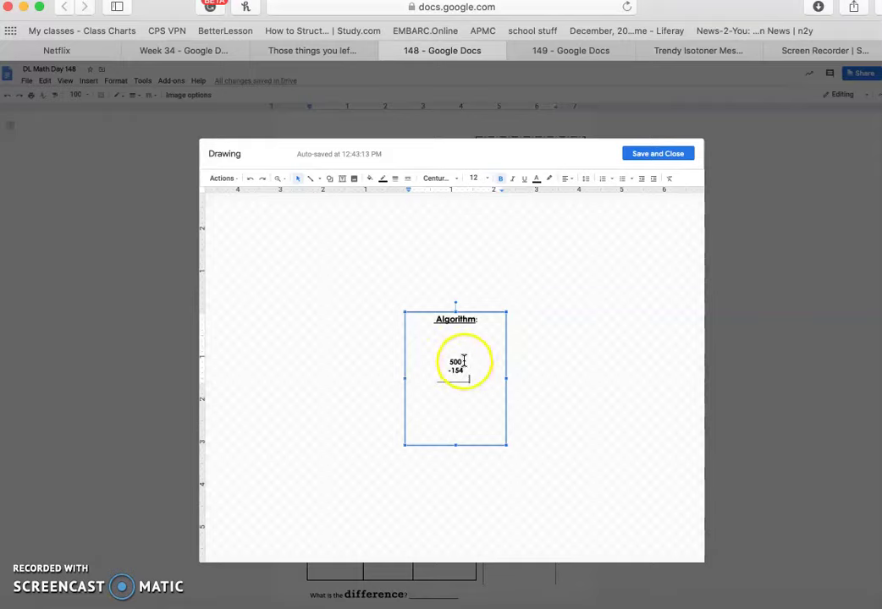
click(453, 358)
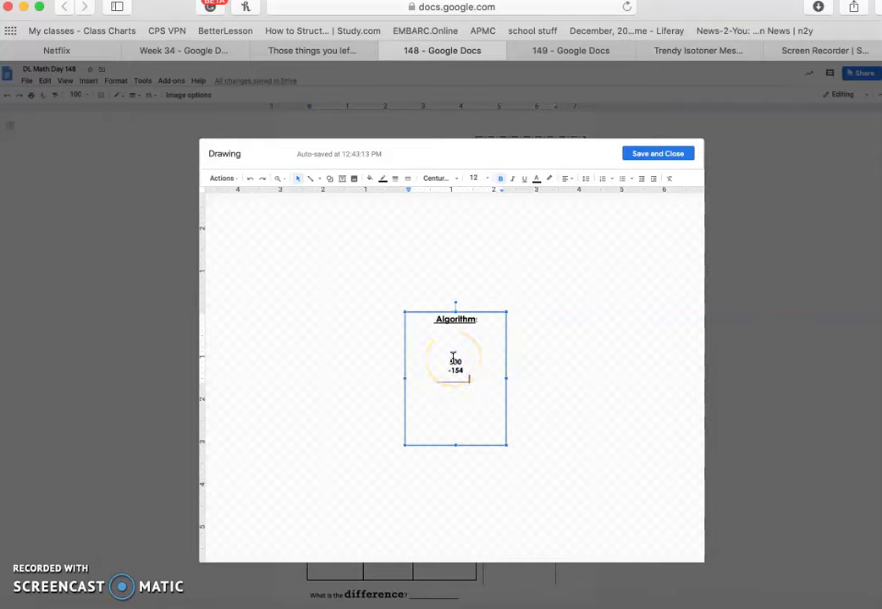
click(460, 359)
click(455, 358)
click(468, 410)
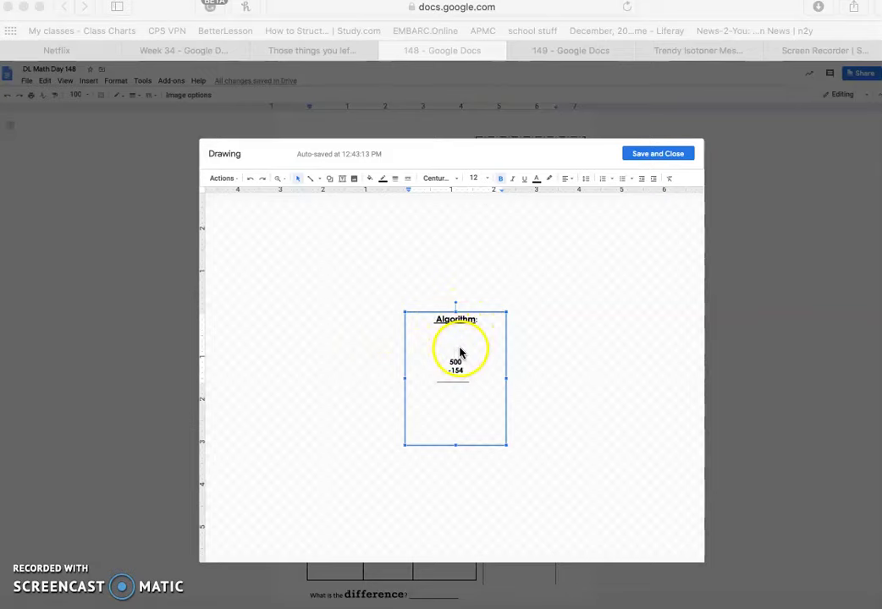
Step: Enter the answer 346 beneath the line in the Algorithm drawing, digit by digit from the ones place, and save and close the drawing
click(465, 386)
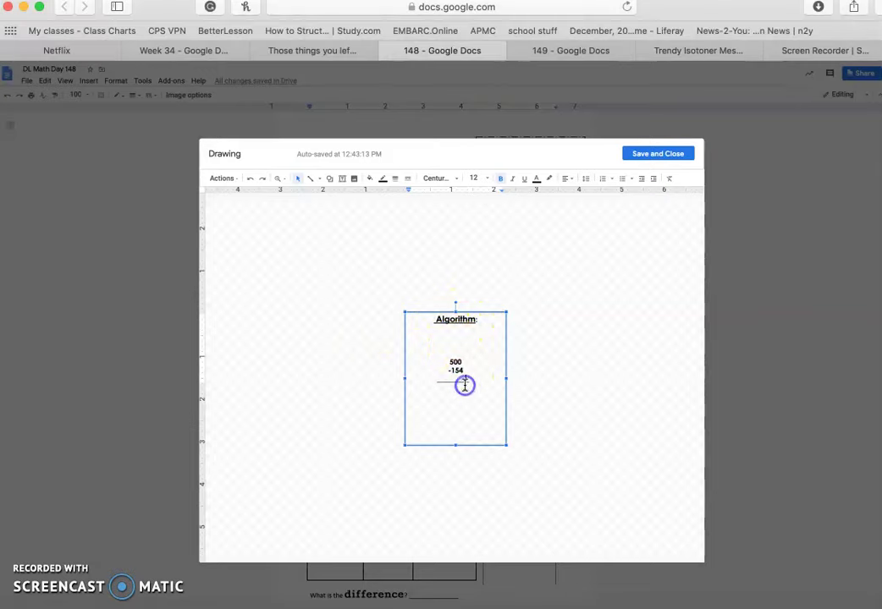
key(Return)
text(6)
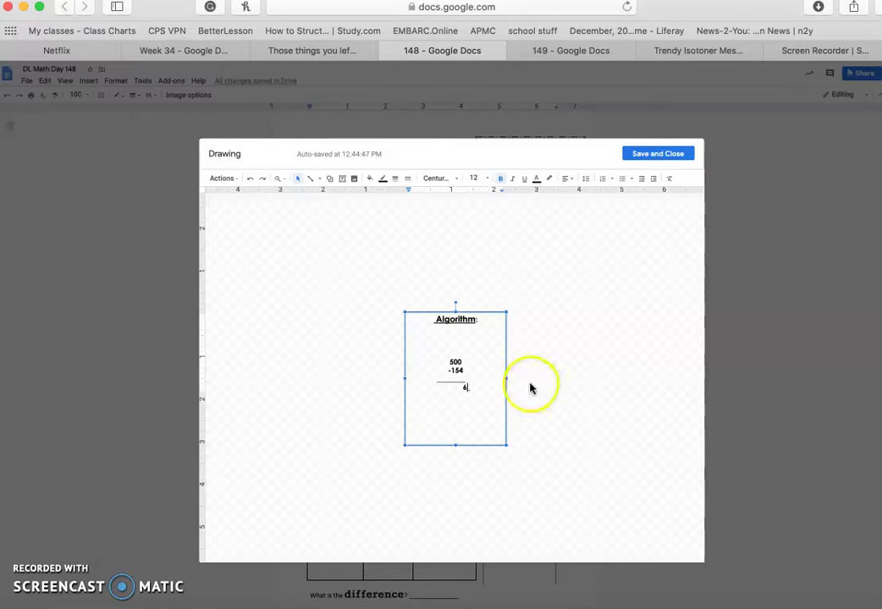
click(461, 385)
click(460, 385)
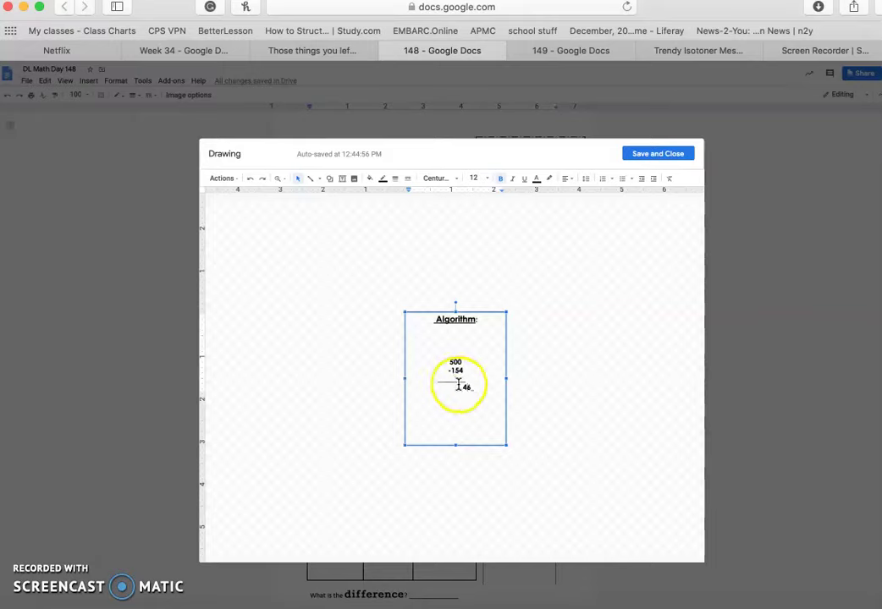
key(BackSpace)
text(3)
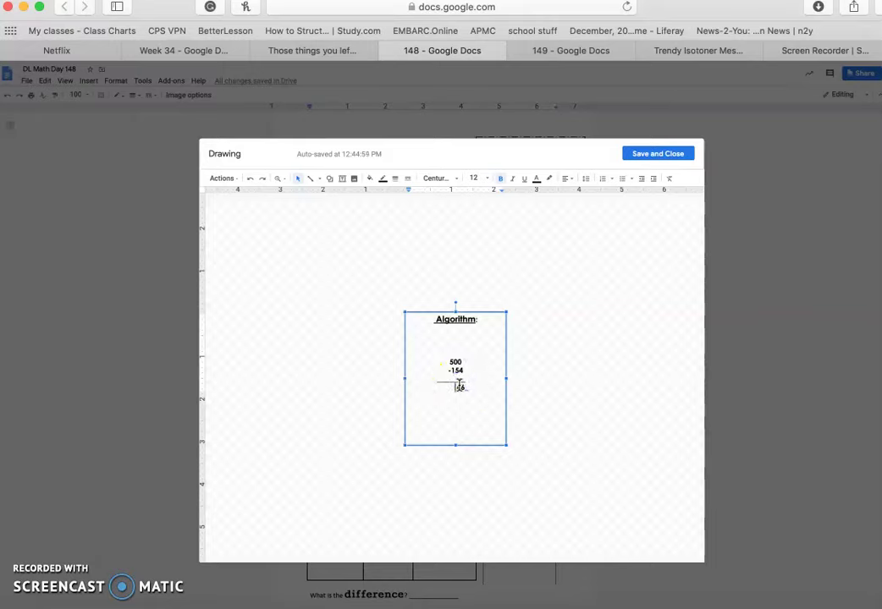
click(496, 374)
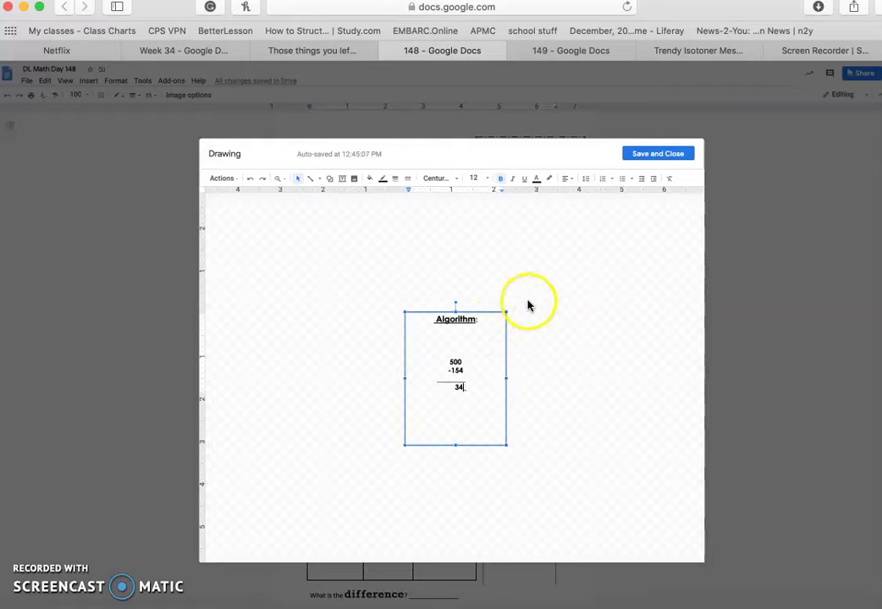
text(6)
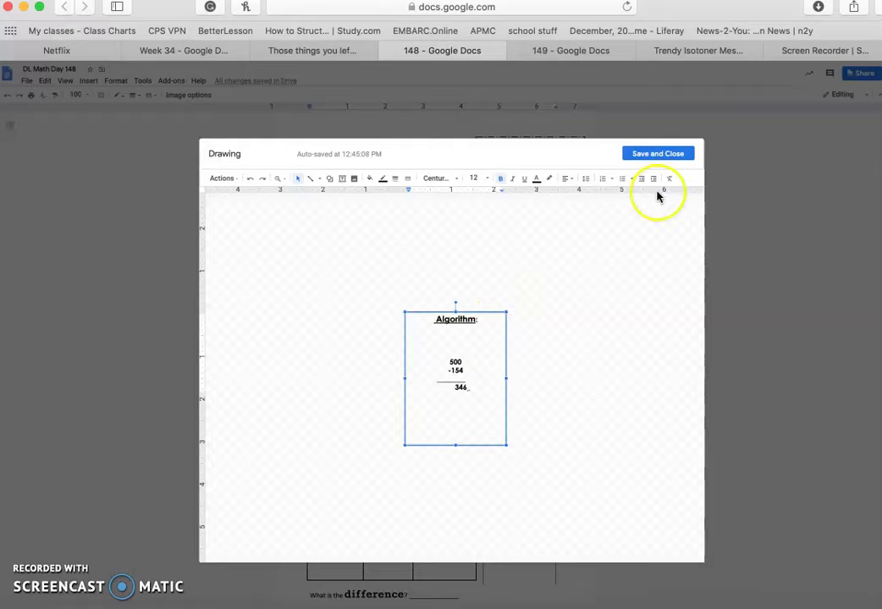
click(659, 155)
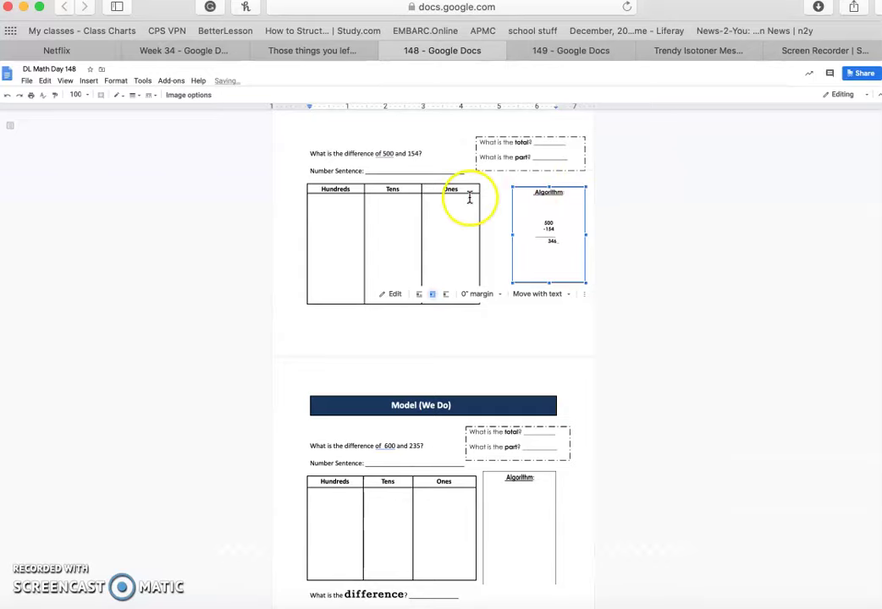
Step: Write 500-154 in the Number Sentence blank of the problem about the difference of 500 and 154
click(331, 215)
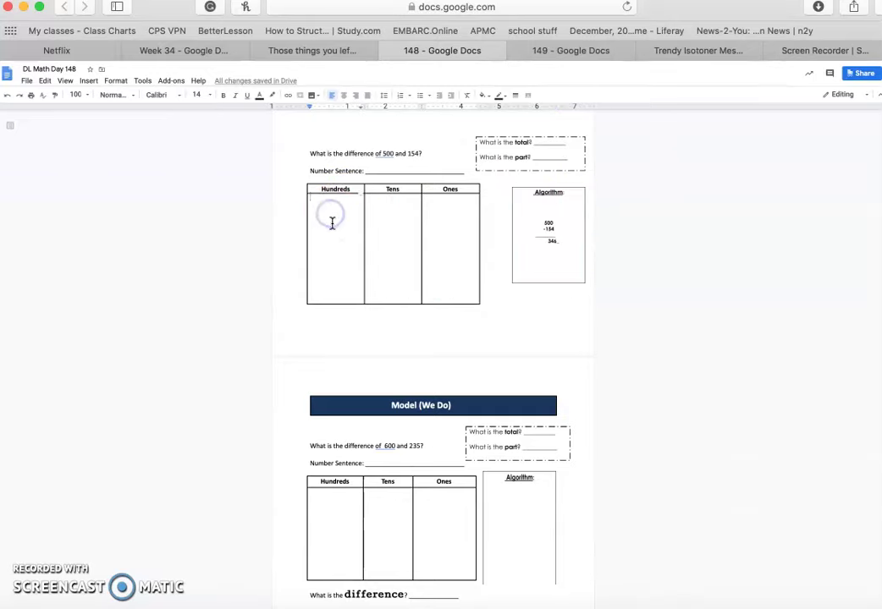
scroll(334, 222, up, 2)
click(364, 215)
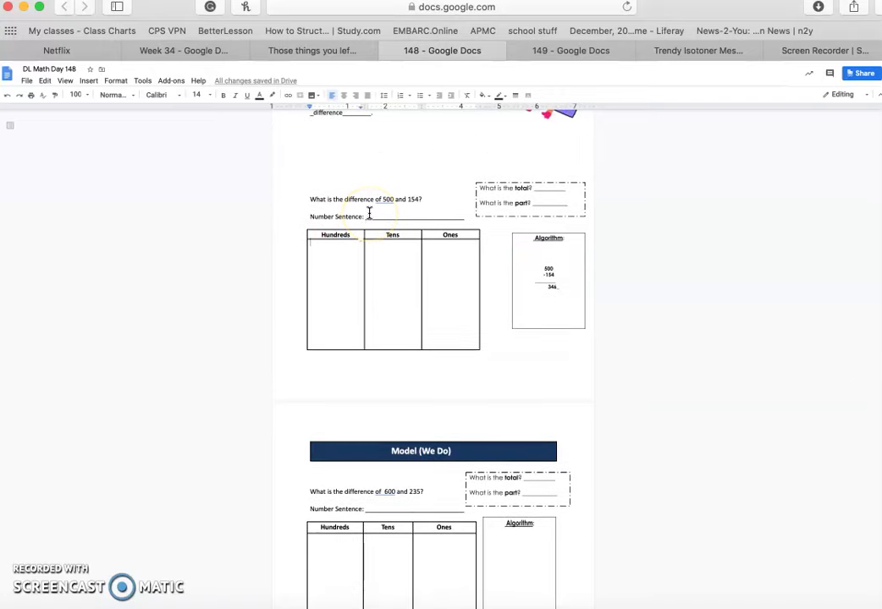
click(369, 214)
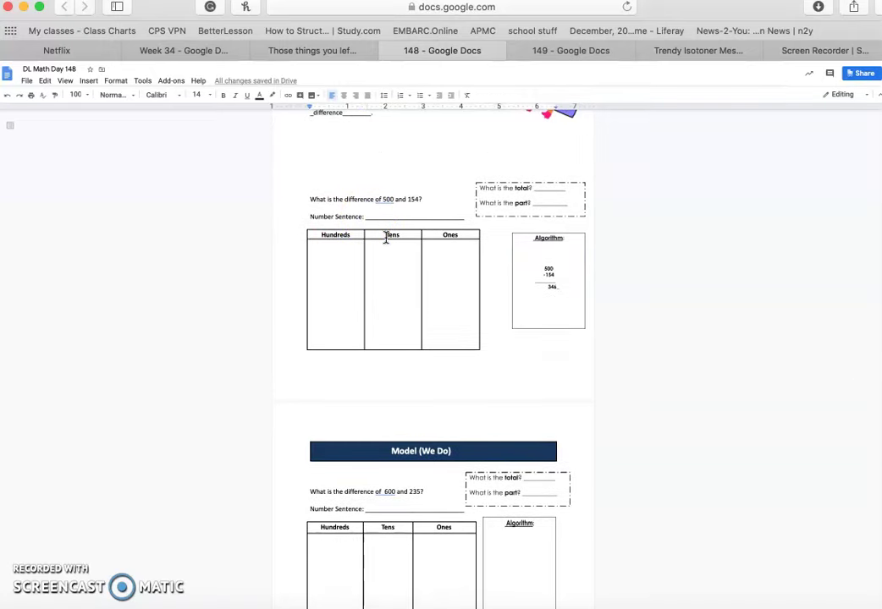
key(Return)
text(500-1)
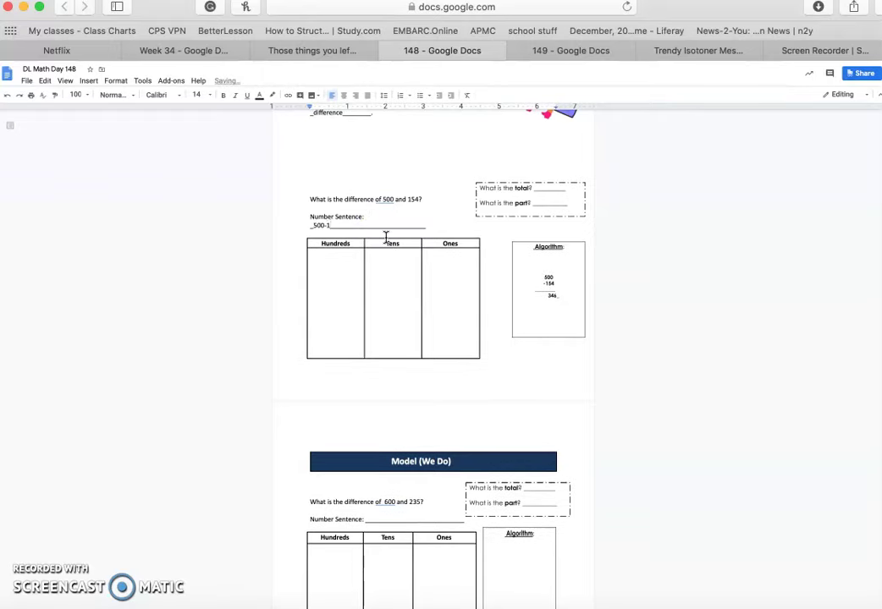
text(54=)
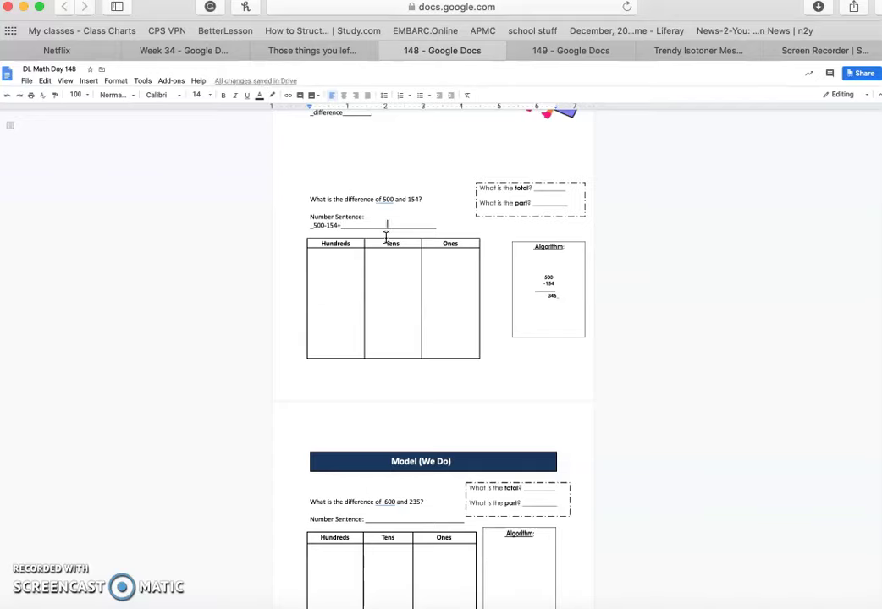
Step: Correct the sign after 500-154 to an equals sign and shorten the blank so the number sentence fits on one line
key(BackSpace)
key(BackSpace)
key(BackSpace)
key(BackSpace)
key(BackSpace)
key(BackSpace)
key(BackSpace)
key(BackSpace)
text(=_)
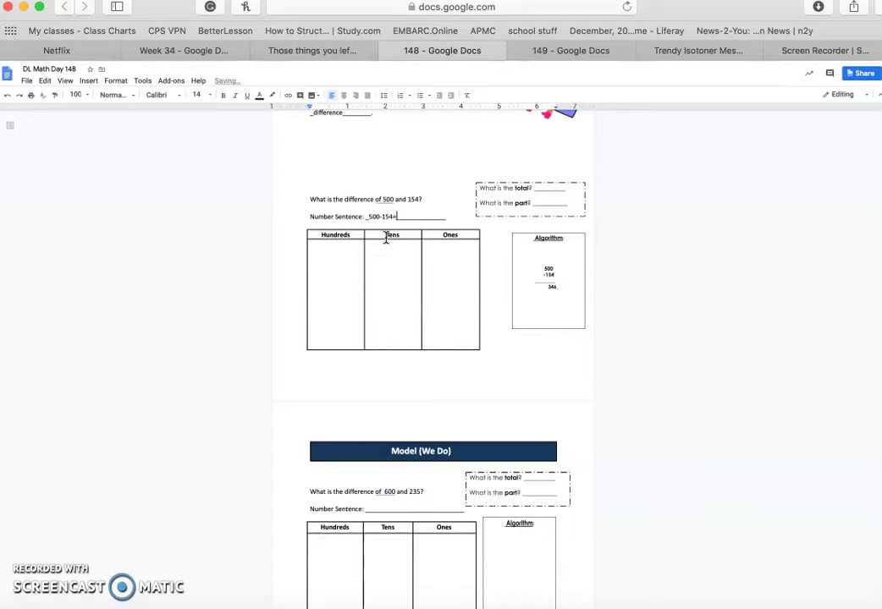
Step: Complete the number sentence with the answer 346 and enter five 100s in the Hundreds column of the 500 and 154 problem
text(346)
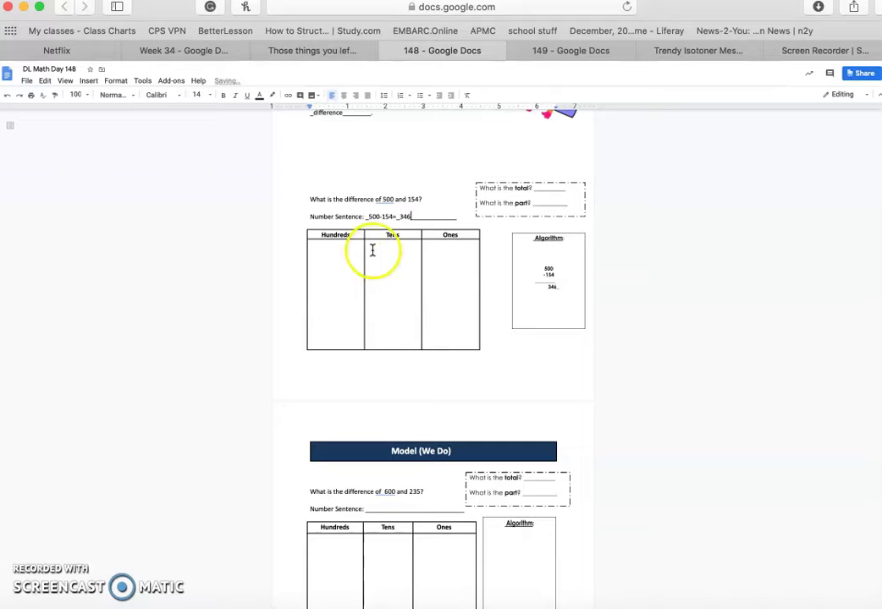
click(336, 254)
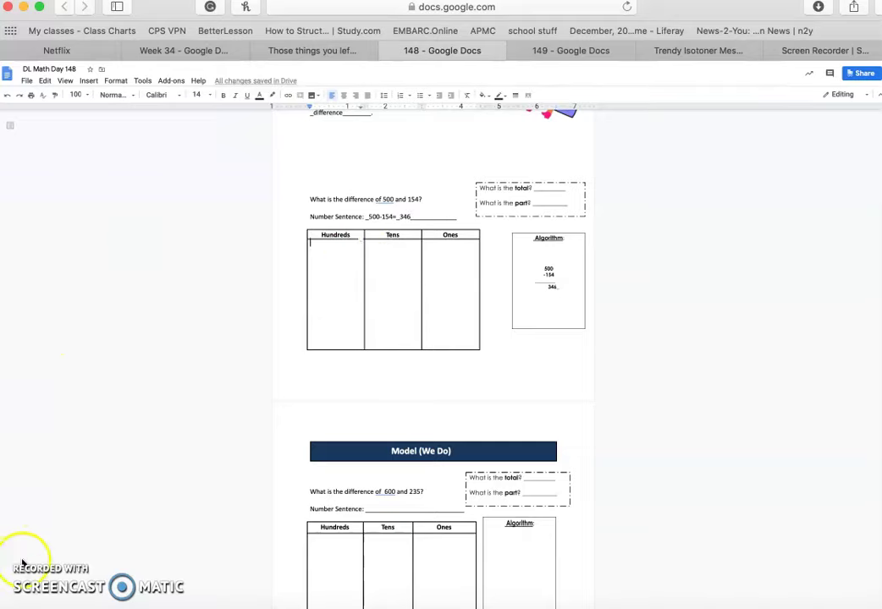
key(Return)
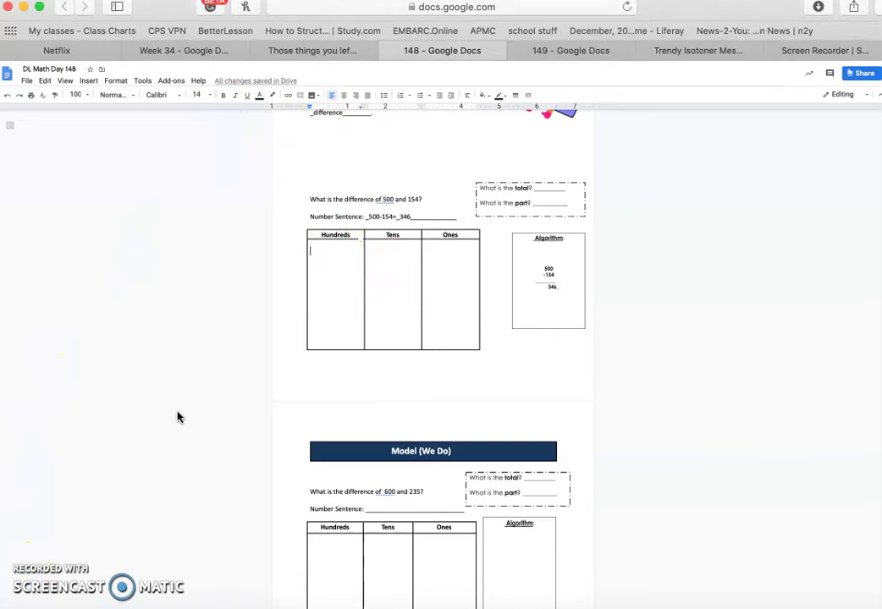
text(100)
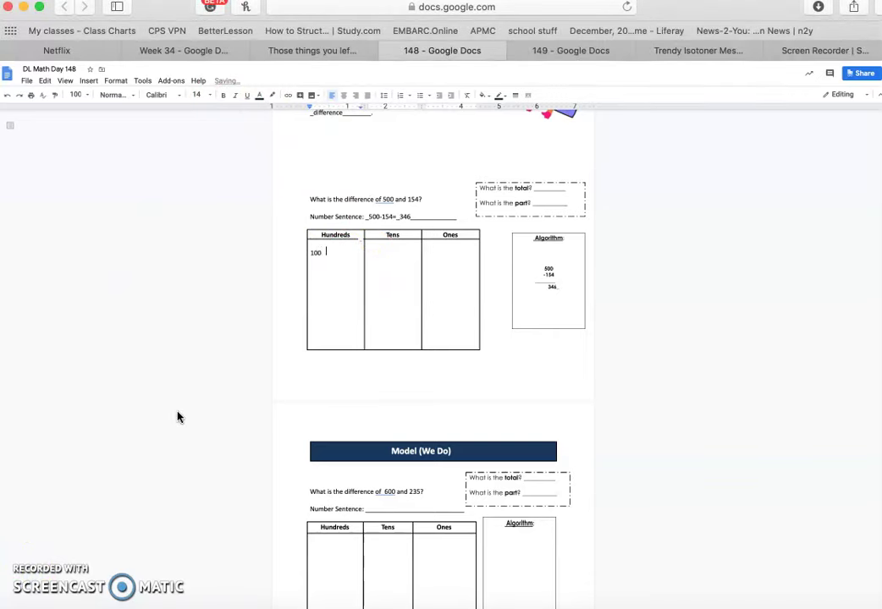
text( 100 100 100 100)
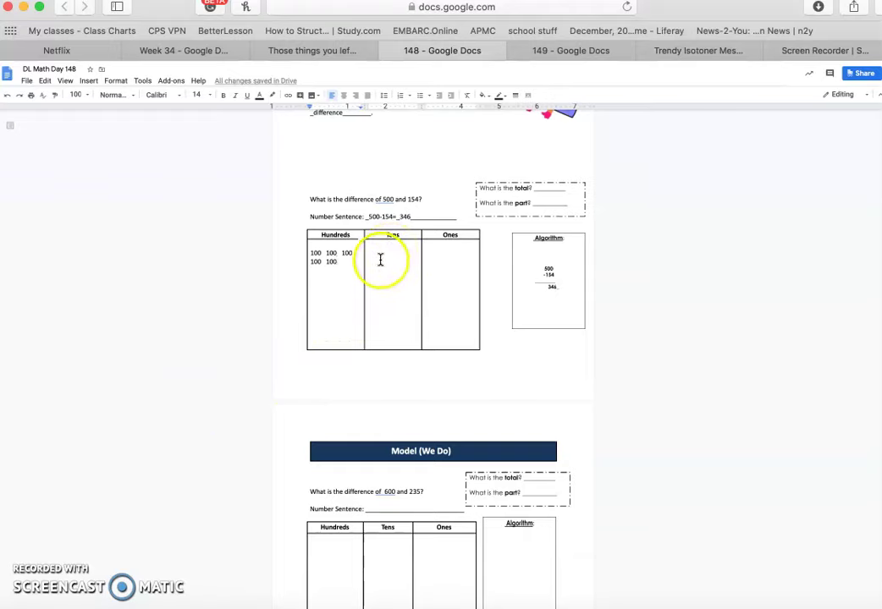
Step: Highlight the last 100 in the Hundreds column yellow and move one 100 into the Tens column, leaving space beneath it
drag(337, 260, 326, 259)
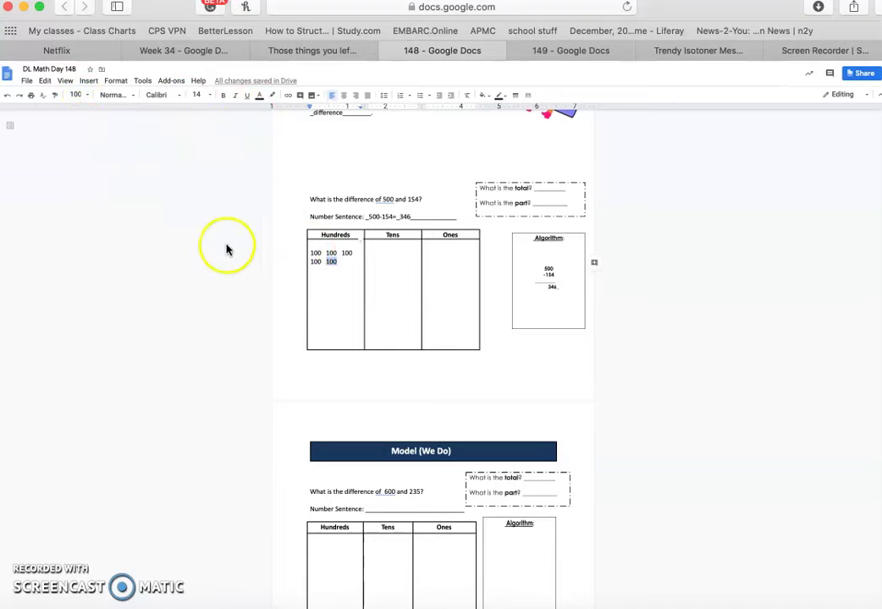
key(Tab)
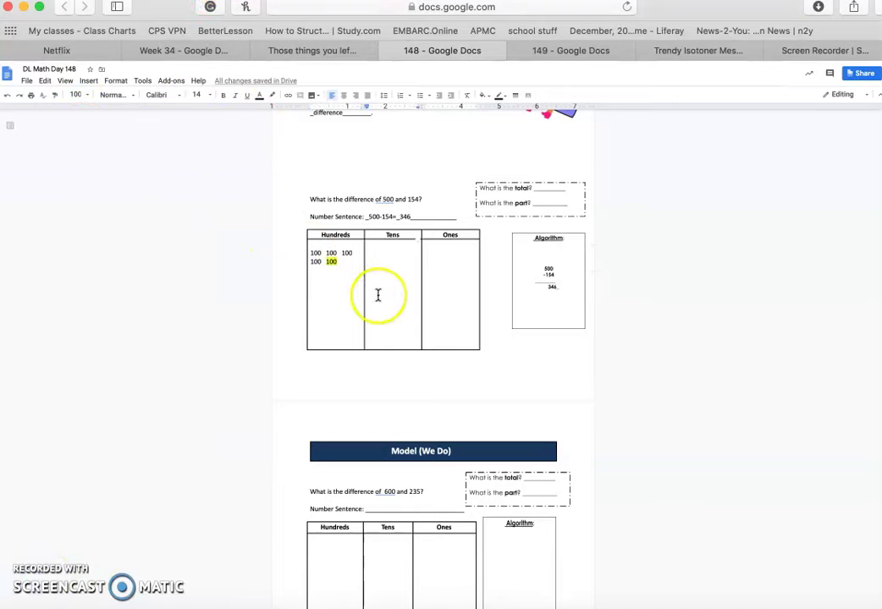
drag(356, 254, 383, 260)
click(389, 272)
key(Return)
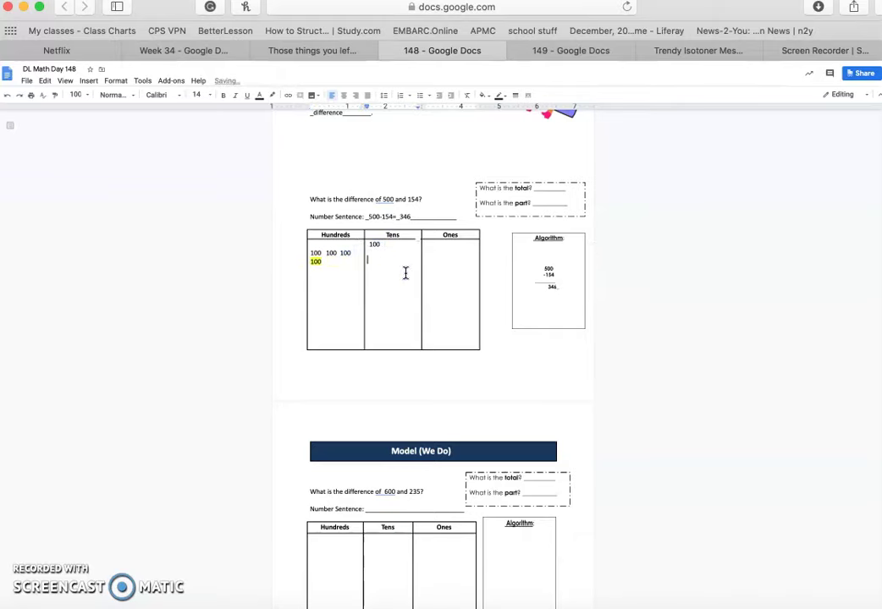
Step: Enter ten 10s beneath the 100 in the Tens column and highlight that 100 in yellow
text(10 10 10 10 10 10 10 10 10)
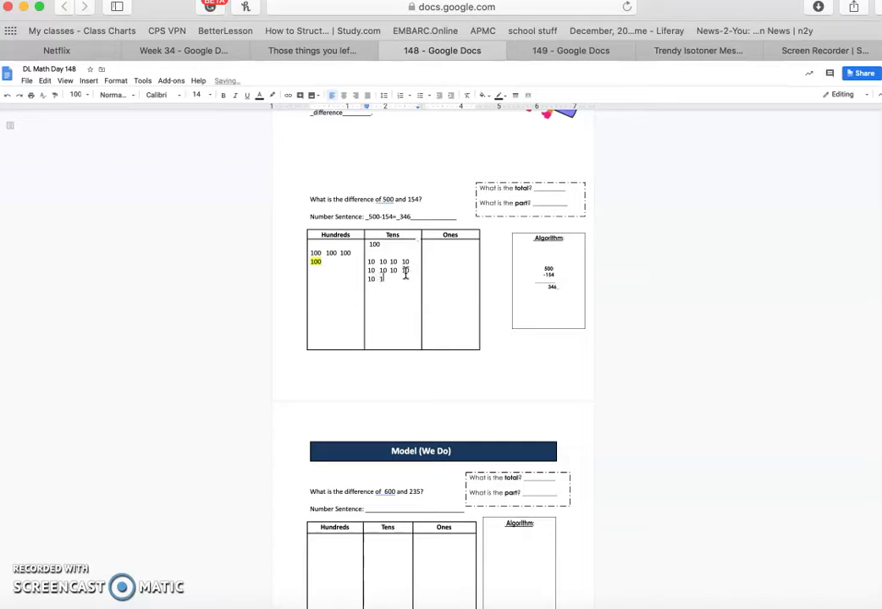
text( 10)
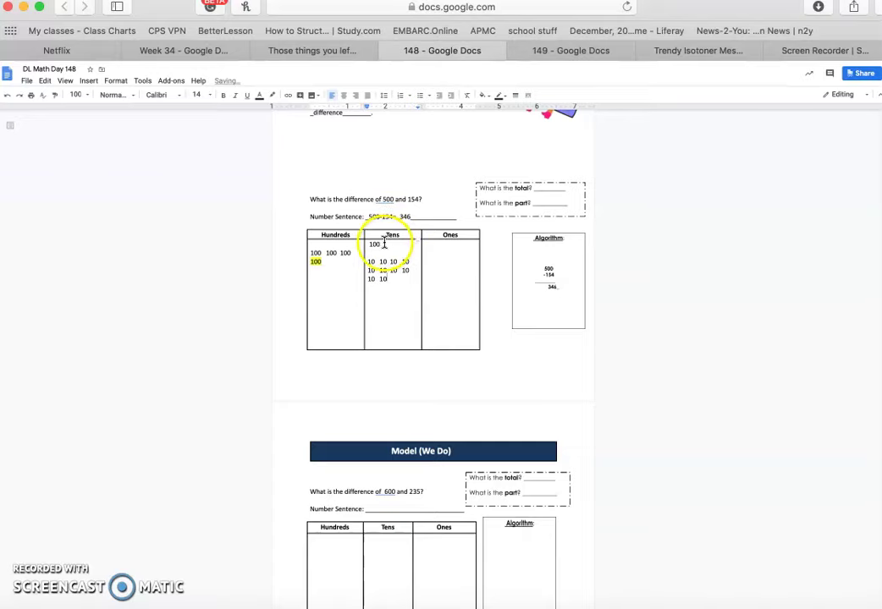
drag(382, 244, 368, 243)
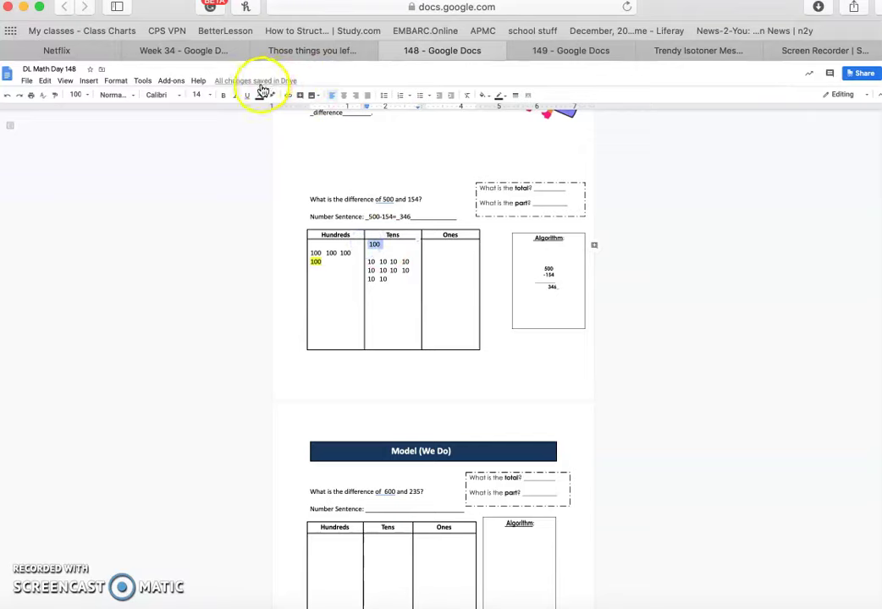
click(271, 95)
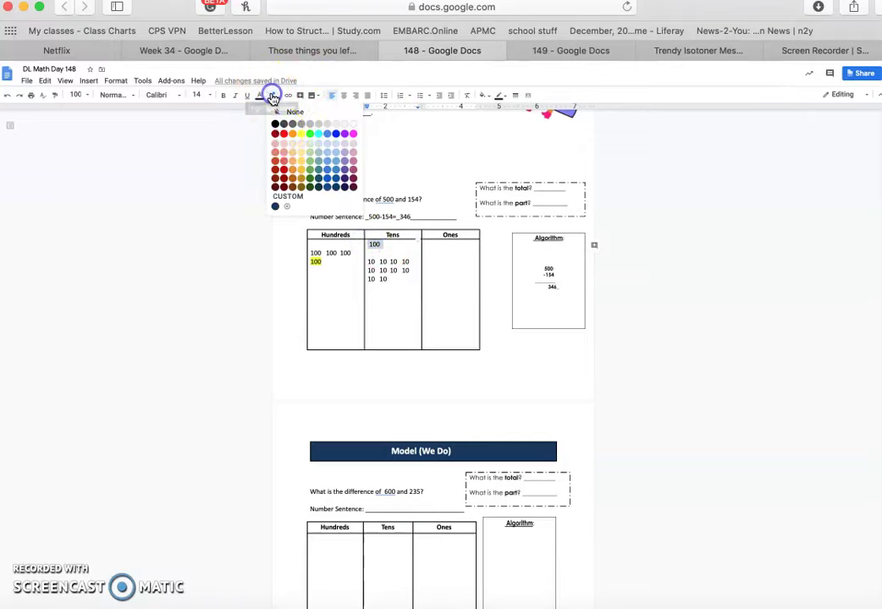
click(300, 133)
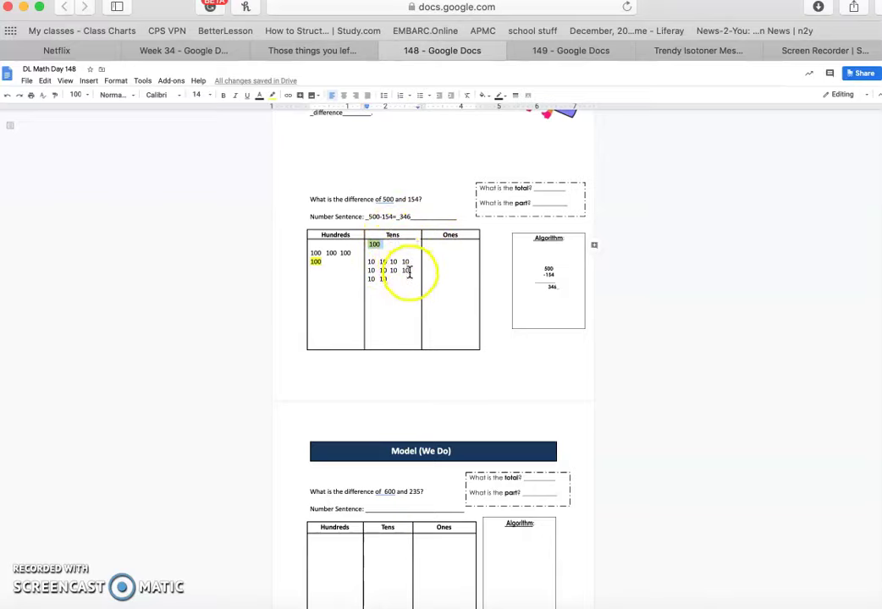
Step: Move the last 10 from the Tens column into the Ones column and enter ten 1s below it
click(385, 282)
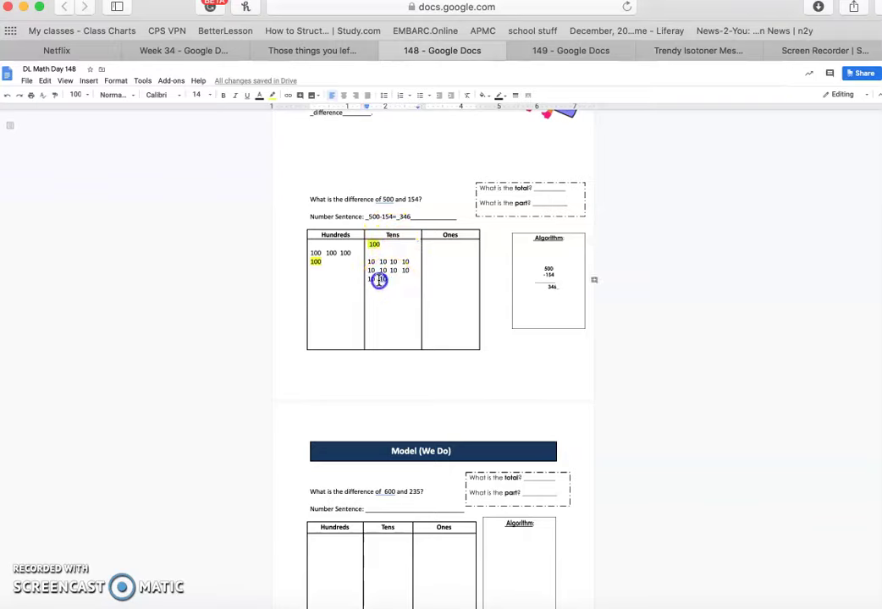
click(385, 281)
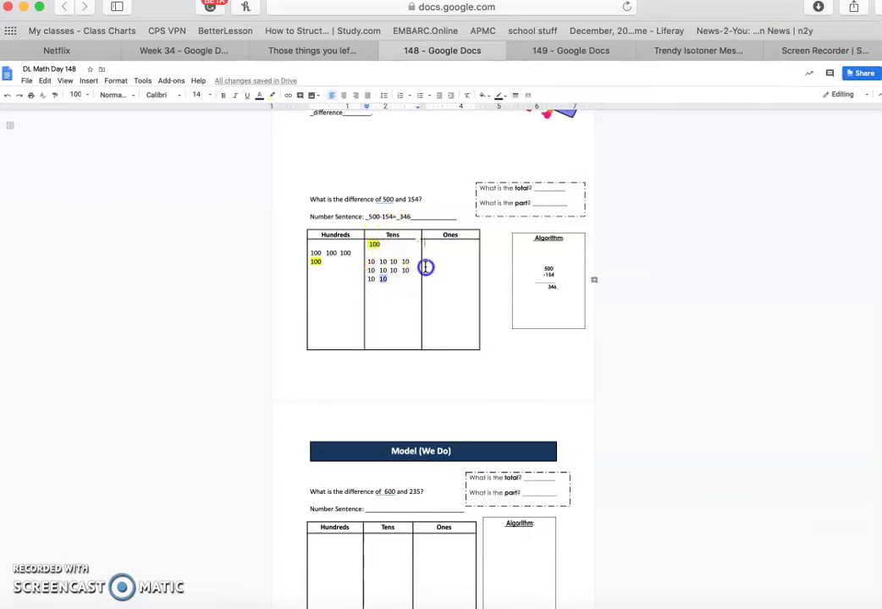
drag(430, 263, 433, 258)
click(446, 255)
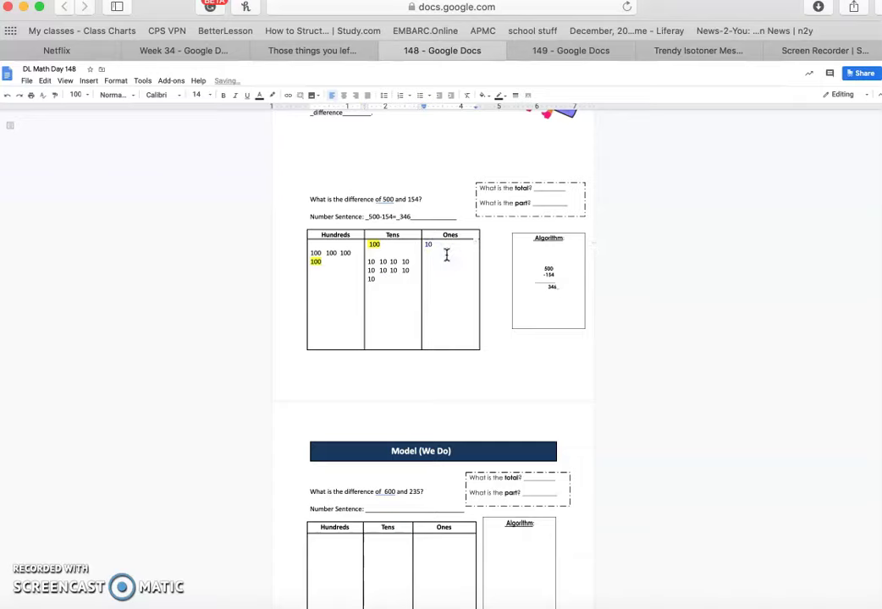
key(Down)
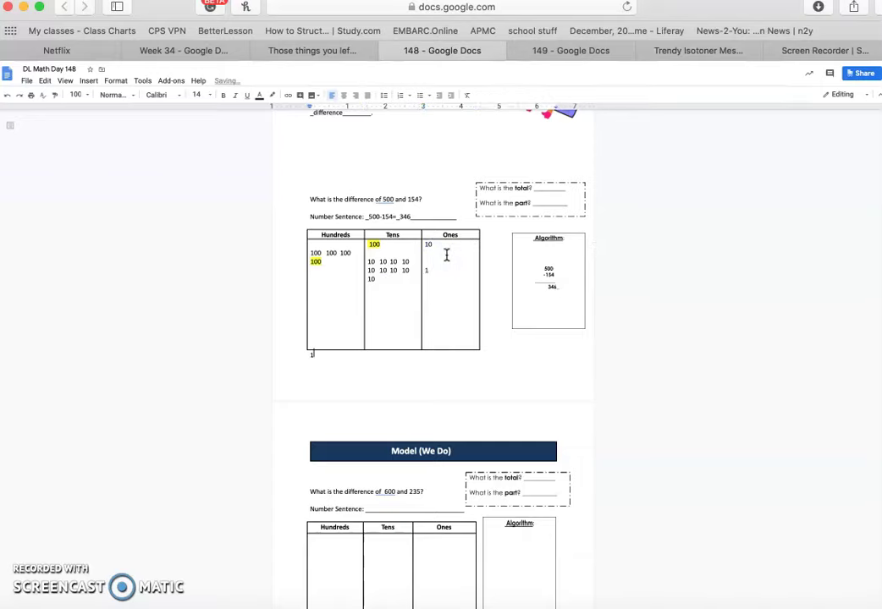
click(455, 270)
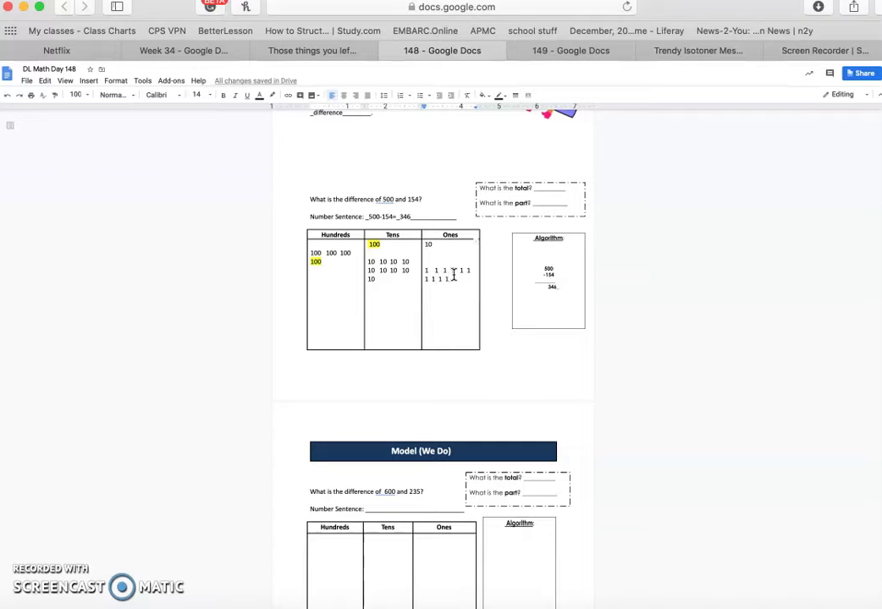
Step: Highlight the regrouped 10 in the Ones column in yellow
click(431, 245)
drag(432, 245, 421, 245)
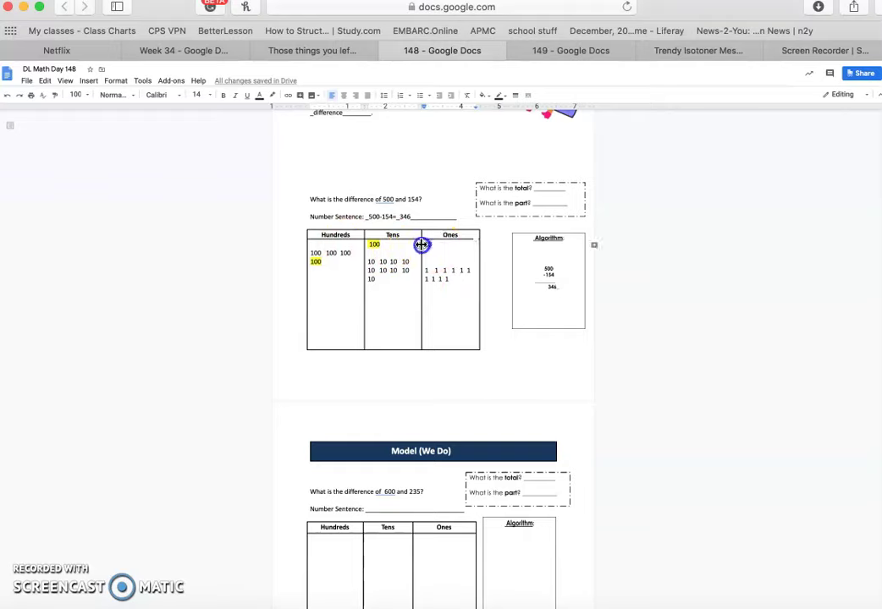
click(271, 95)
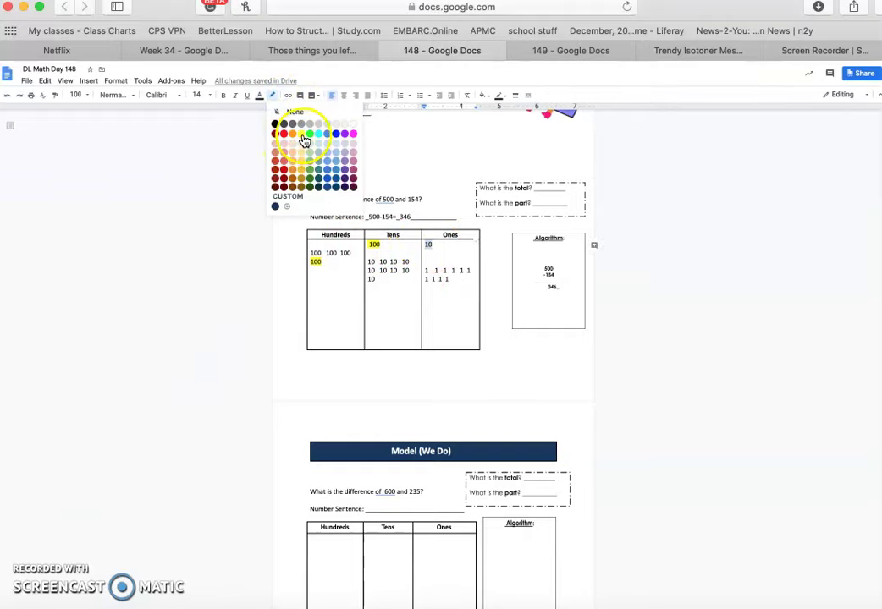
click(299, 141)
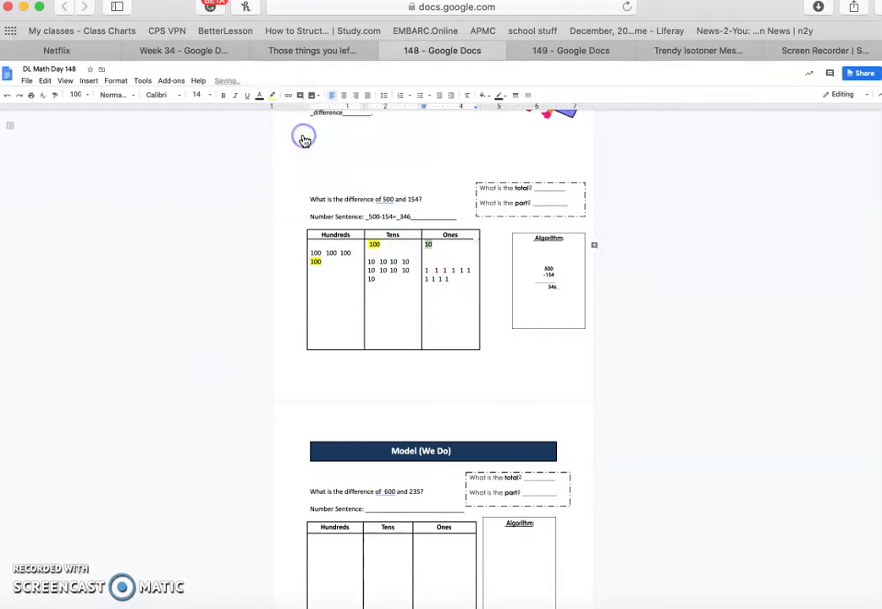
Step: Highlight the last four 1s in the Ones column in red to mark them as subtracted
click(452, 283)
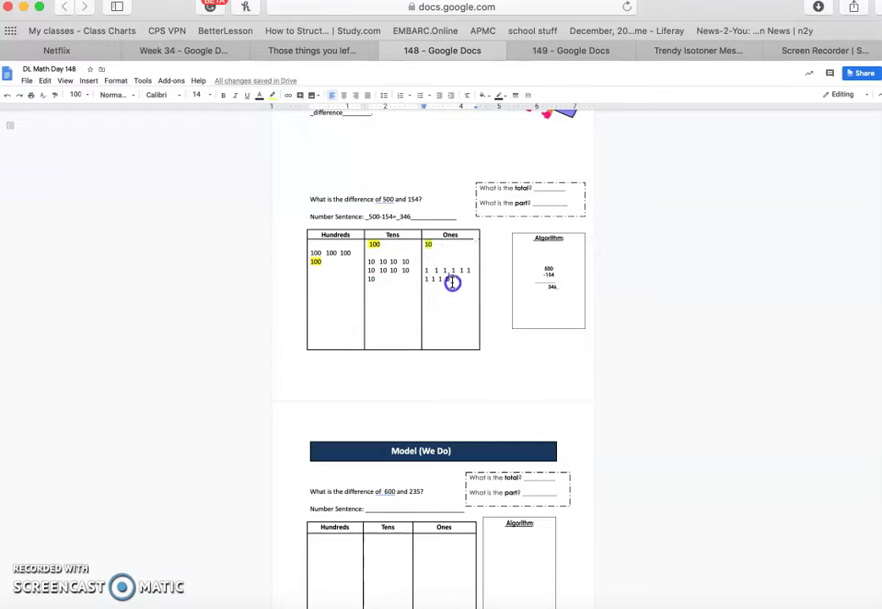
double_click(451, 278)
drag(452, 278, 435, 278)
drag(435, 278, 425, 279)
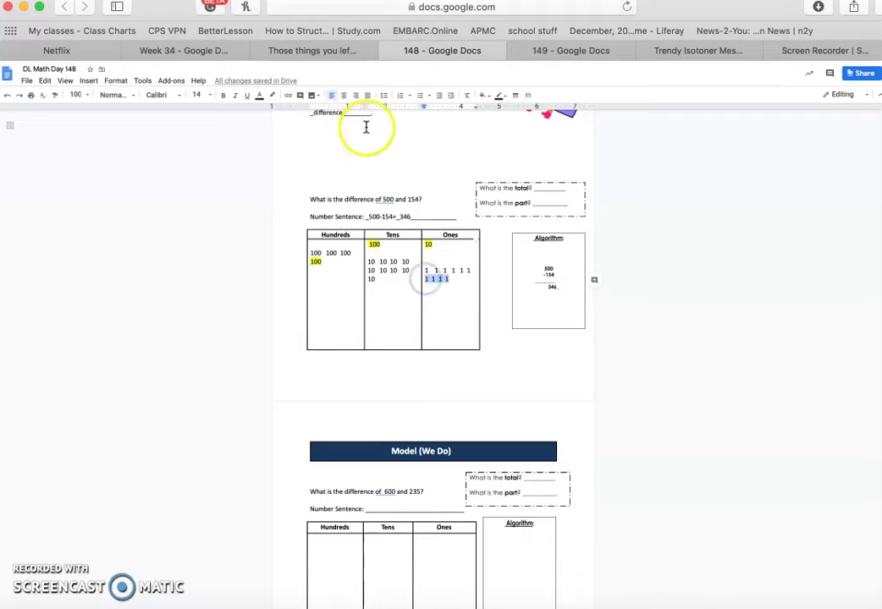
click(271, 95)
click(288, 138)
Step: Highlight the last five 10s in the Tens column in red to mark them as subtracted
click(405, 305)
click(405, 305)
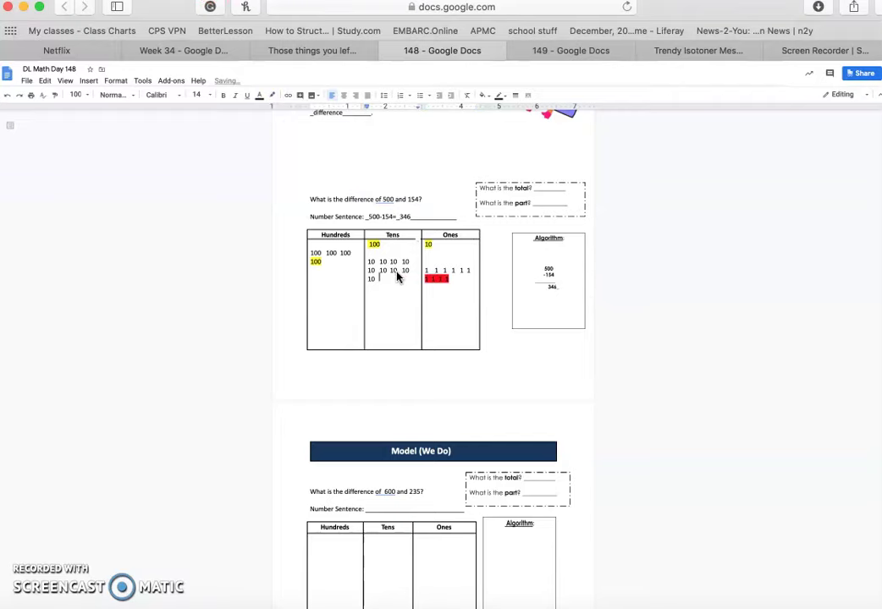
drag(397, 272, 370, 270)
click(262, 97)
click(272, 96)
click(284, 138)
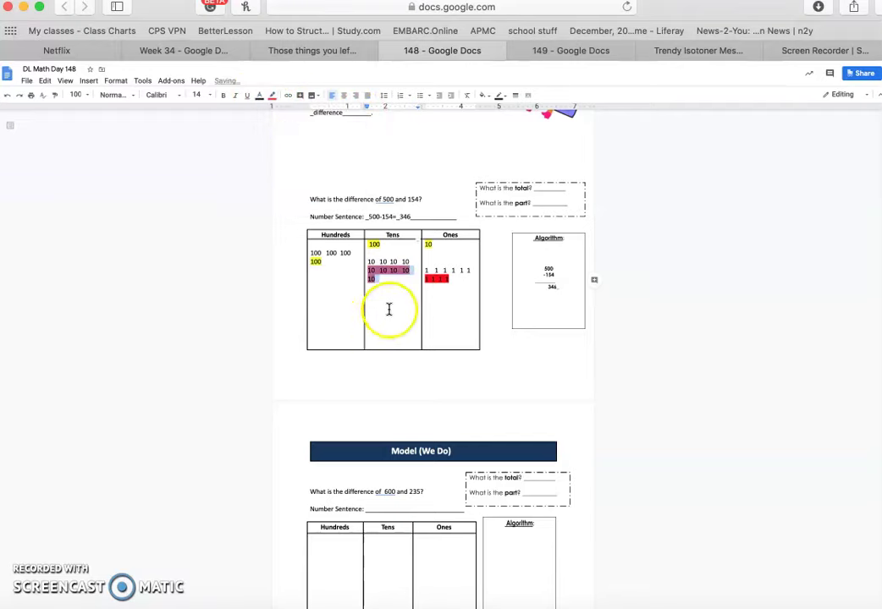
click(386, 309)
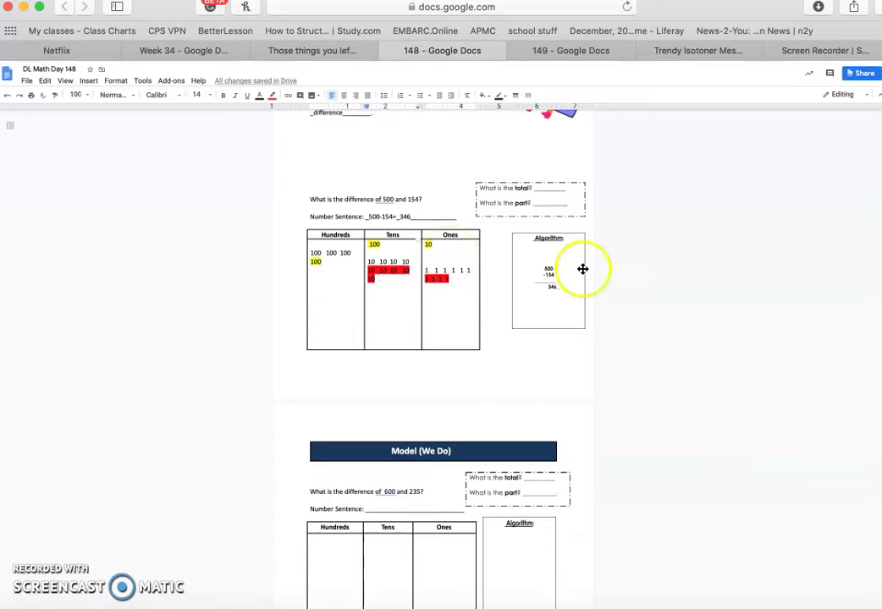
Step: Open the total-and-part drawing of the 500 and 154 problem, enter 500 as the total and 1 in the part blank, and save it
scroll(512, 385, down, 2)
scroll(512, 373, up, 2)
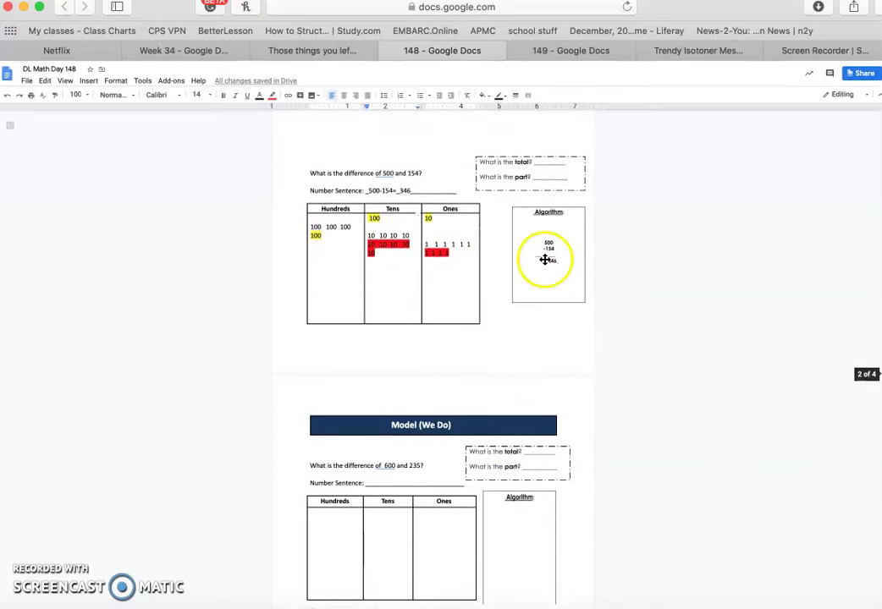
click(544, 161)
double_click(545, 160)
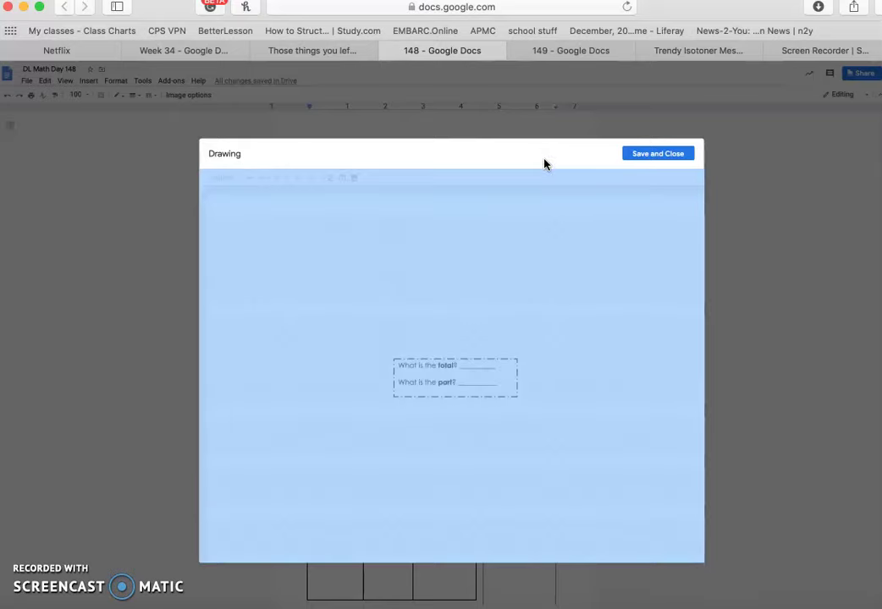
click(520, 302)
double_click(471, 364)
text(500)
double_click(482, 382)
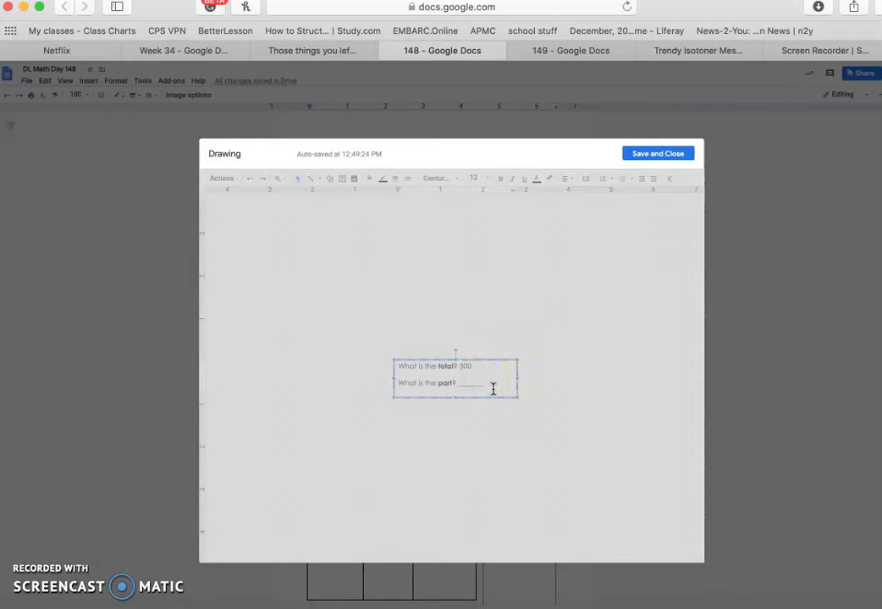
text(1)
click(649, 155)
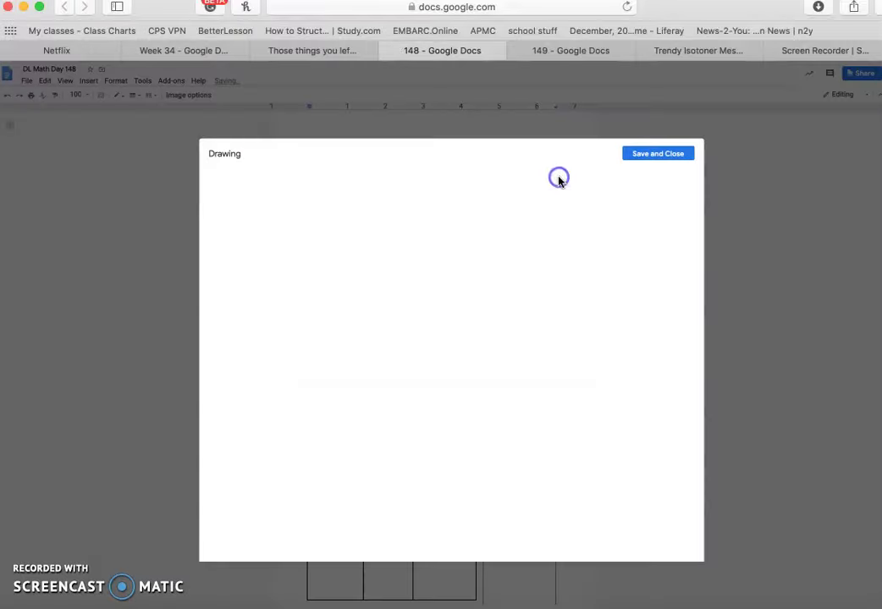
Step: Reopen the total-and-part drawing, complete the part answer as 154, and save and close it
double_click(560, 176)
click(512, 309)
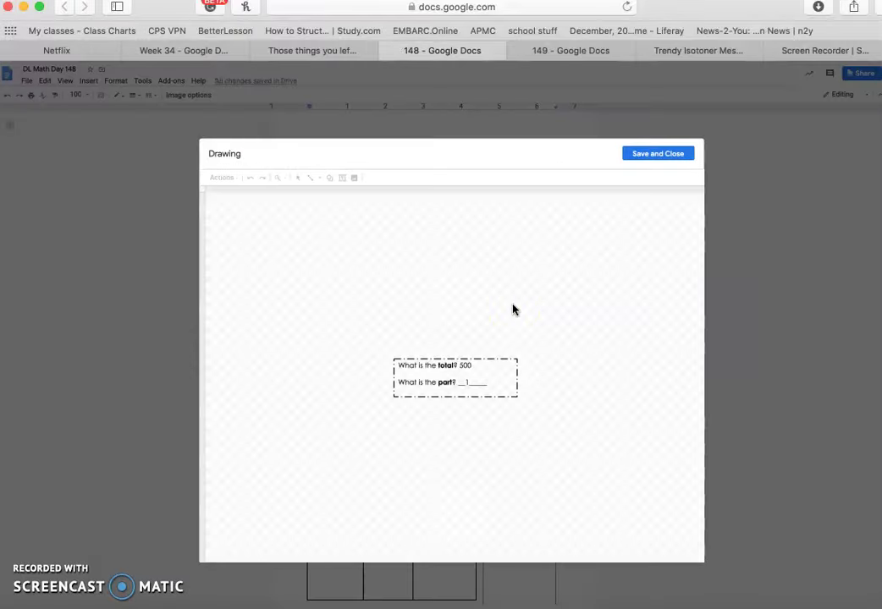
click(469, 380)
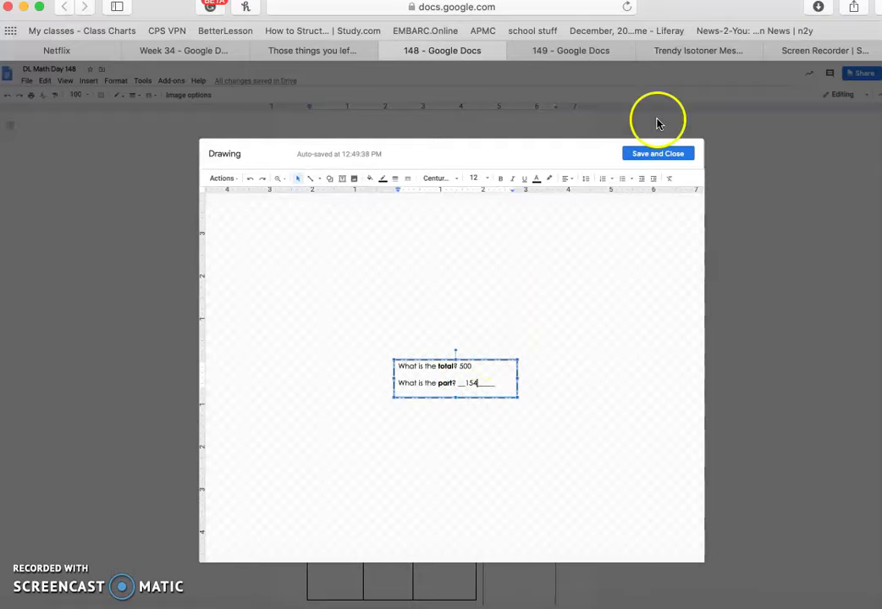
click(664, 155)
Step: Open the total-and-part drawing of the 600 and 235 problem, enter 600 as the total, and save and close it
scroll(574, 355, down, 5)
scroll(574, 357, down, 1)
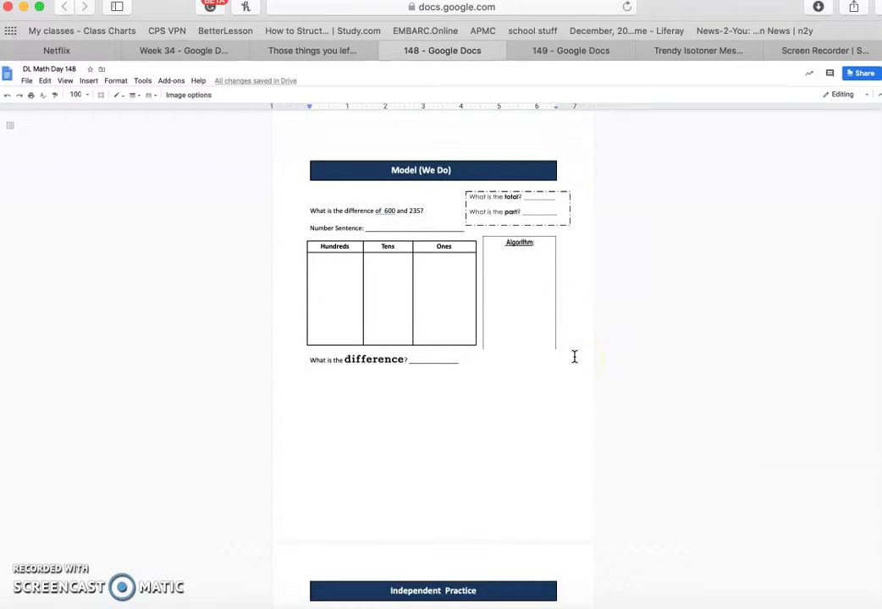
click(386, 212)
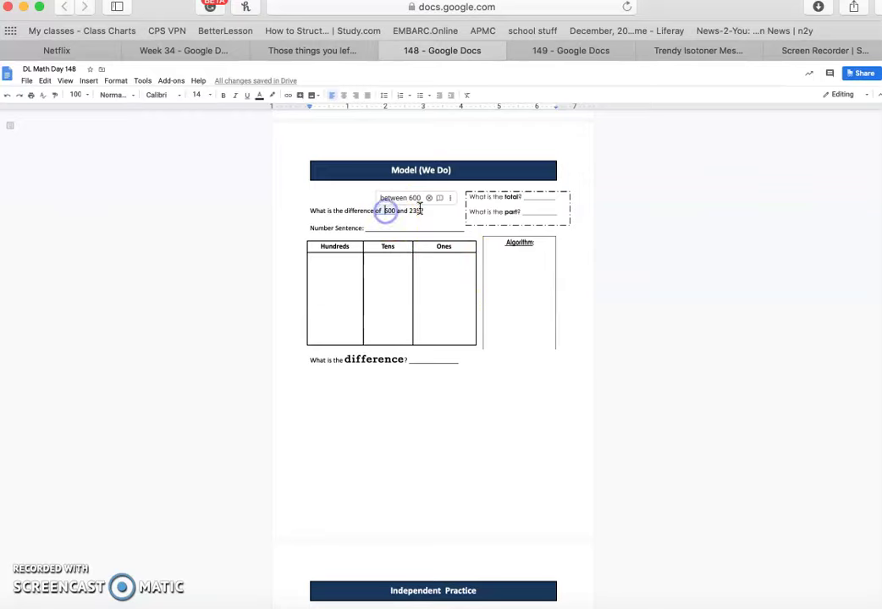
click(534, 198)
double_click(535, 197)
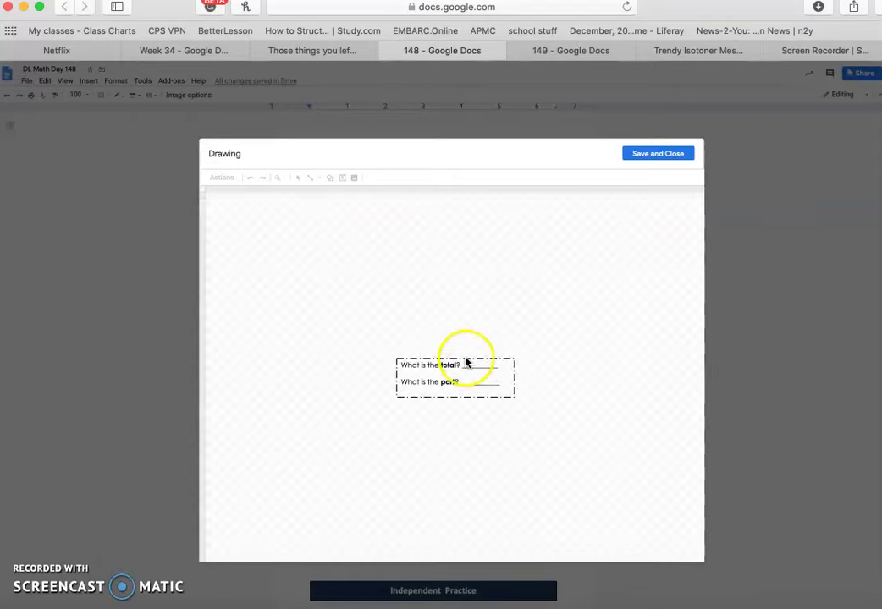
click(475, 362)
click(473, 365)
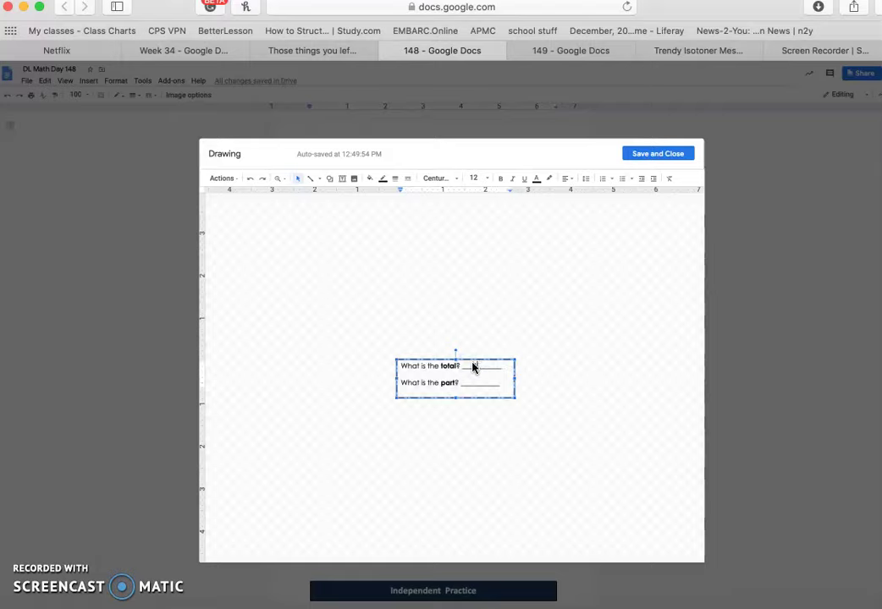
text(600)
click(475, 380)
click(676, 154)
Step: Reopen the total-and-part drawing of the 600 and 235 problem, enter 235 as the part, and save and close it
click(526, 217)
click(527, 217)
click(468, 380)
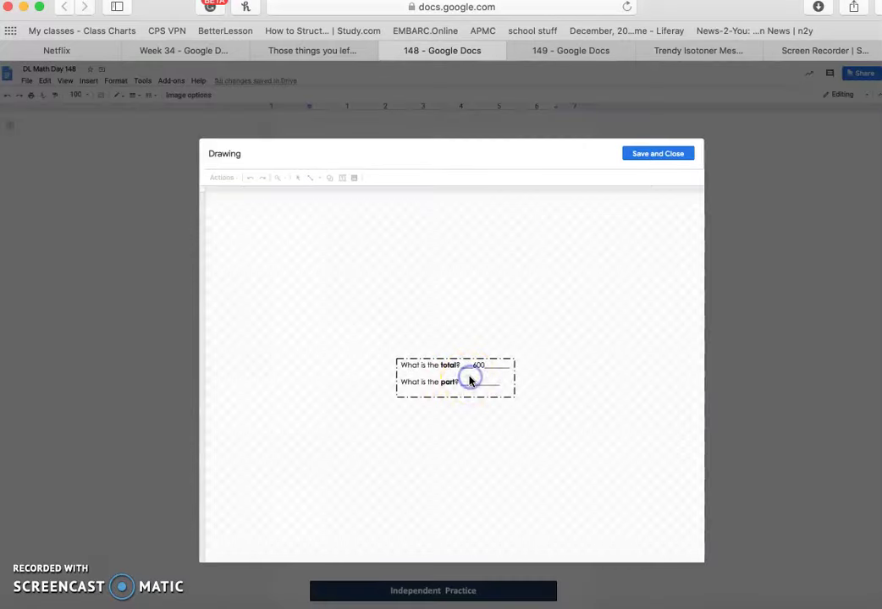
click(474, 383)
text(235)
click(441, 391)
key(BackSpace)
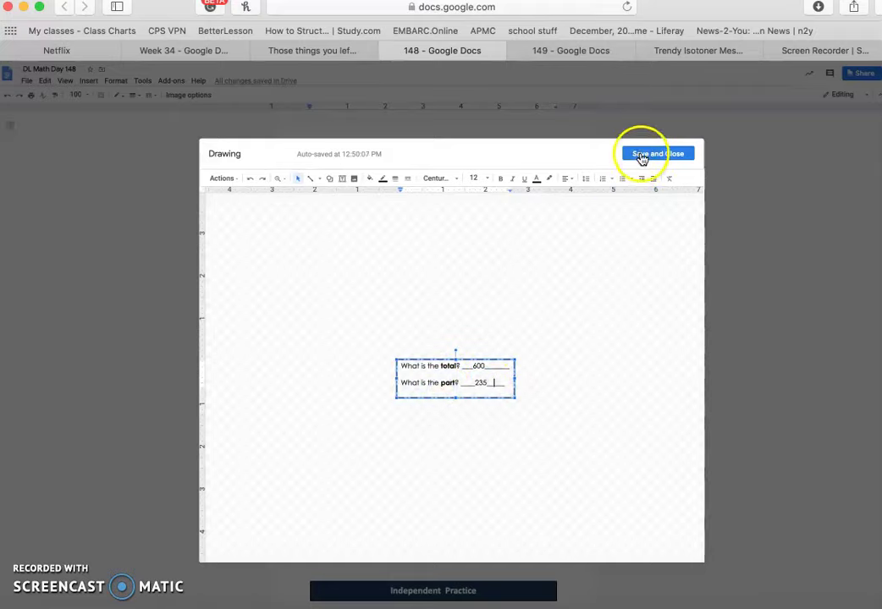
click(639, 161)
Step: Open the Algorithm drawing beside the place-value table and write 600 above -235 with an answer line beneath
double_click(505, 276)
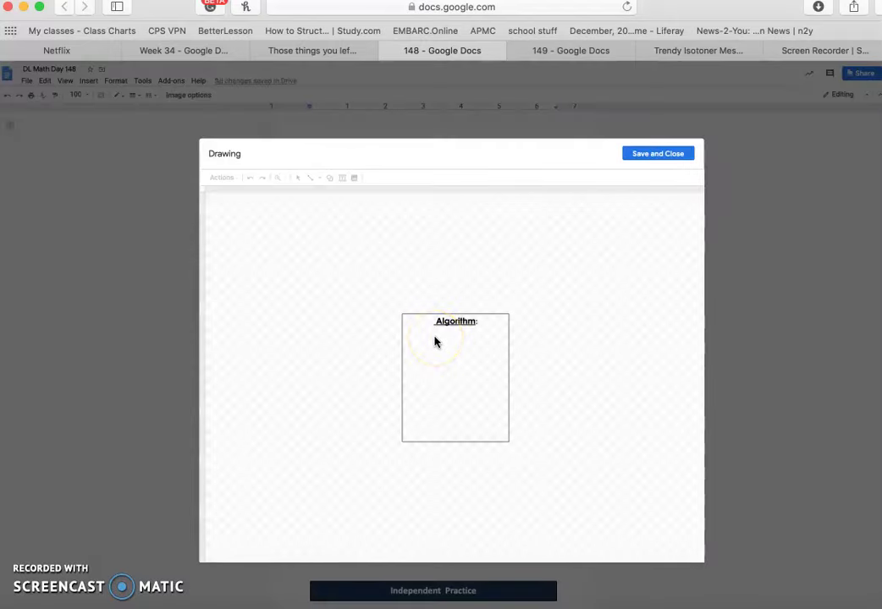
click(435, 342)
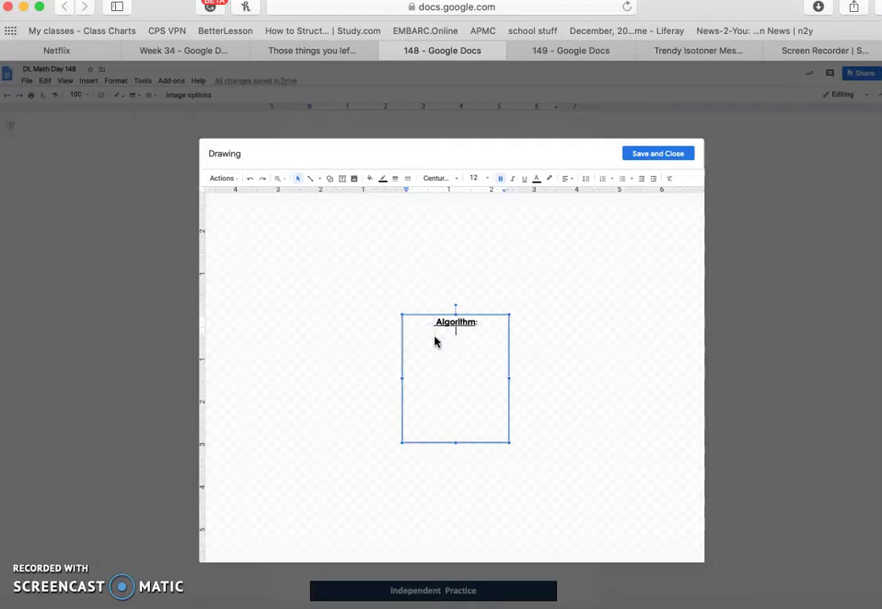
key(Return)
text(600)
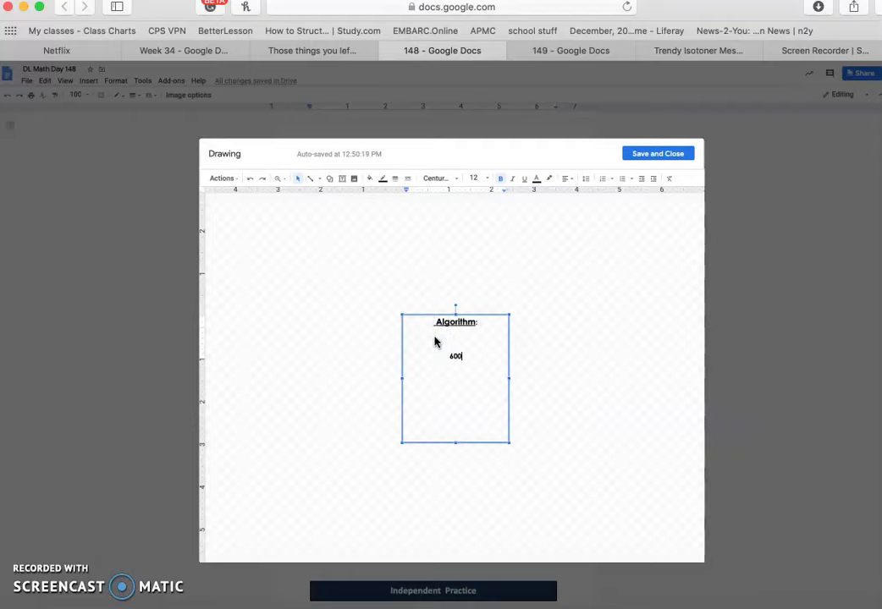
key(Return)
click(449, 347)
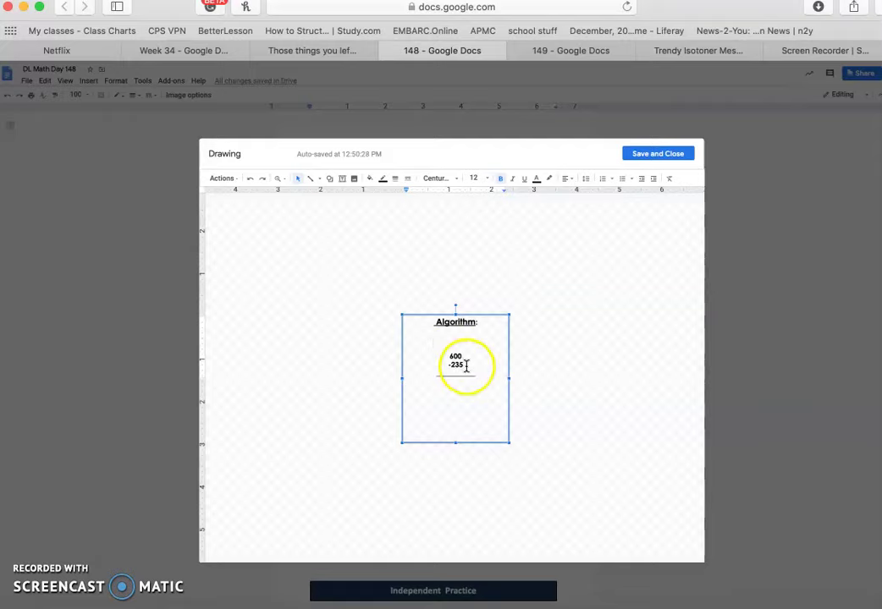
click(466, 373)
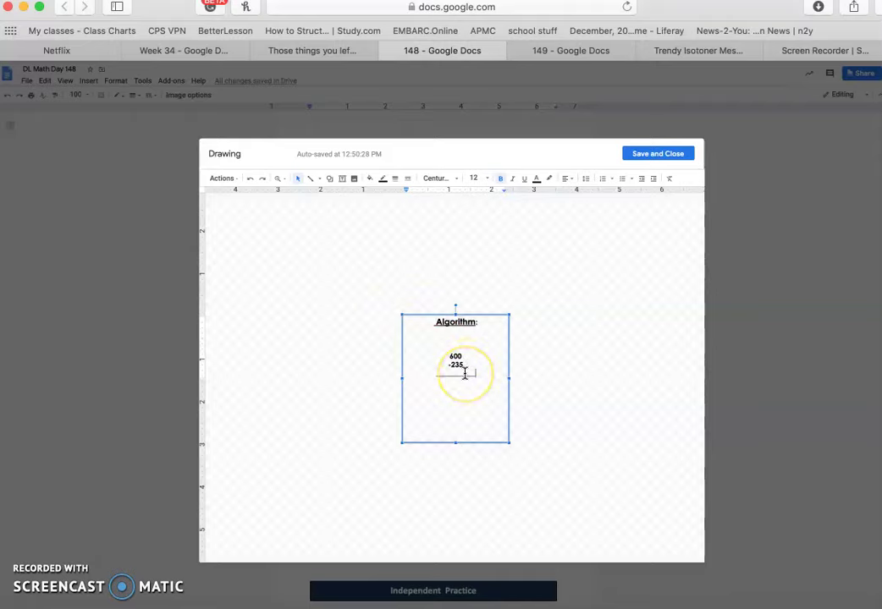
click(466, 350)
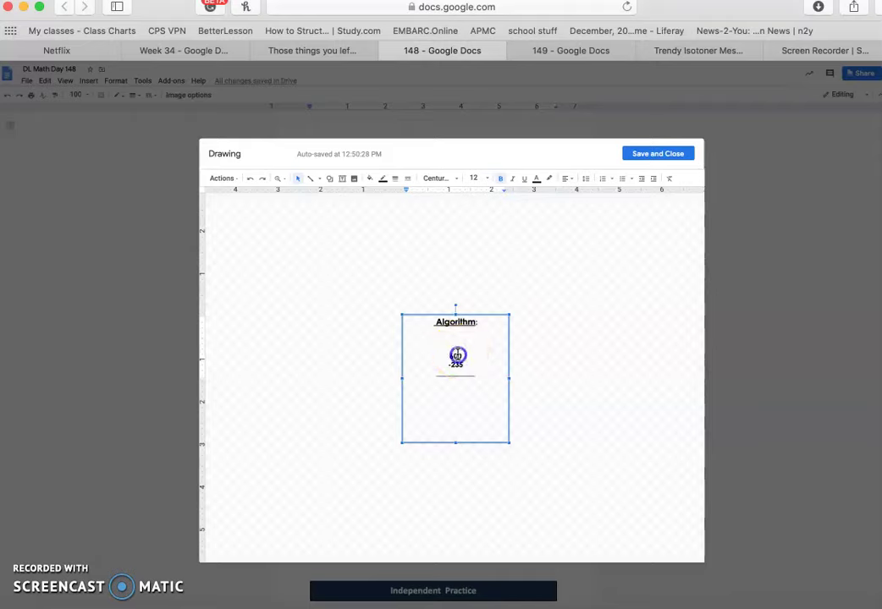
Step: Enter 365 below the answer line in the Algorithm drawing, and save and close it
click(475, 420)
click(466, 380)
click(414, 546)
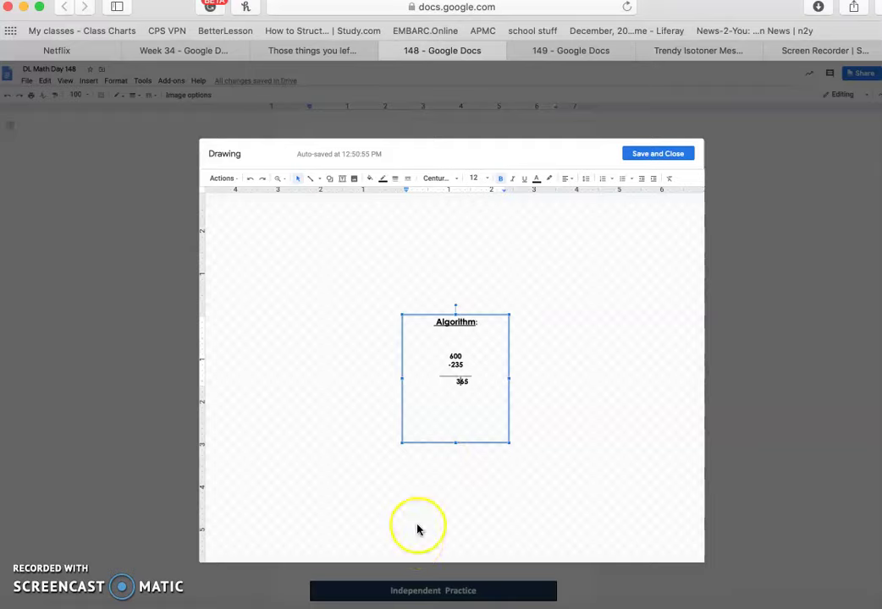
click(665, 158)
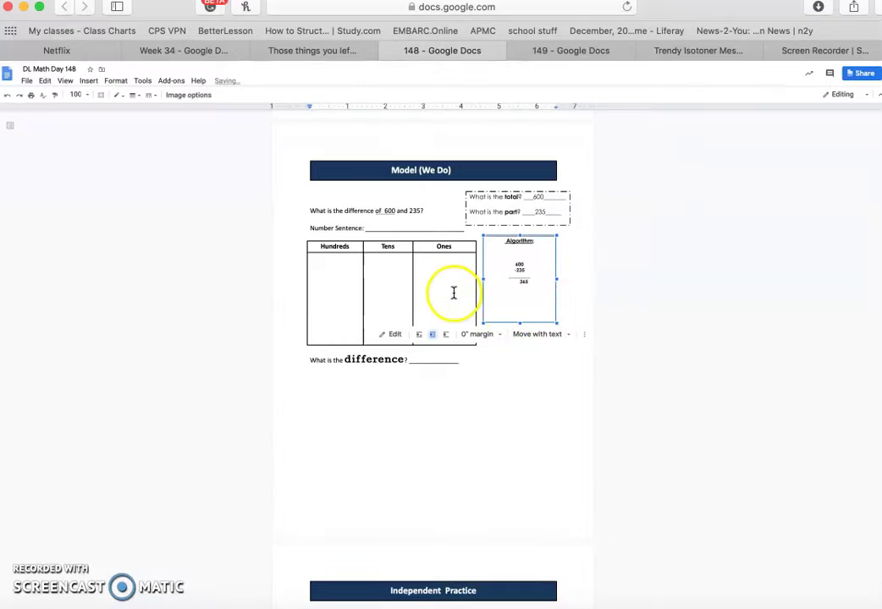
Step: Fill in the number sentence as 600-235= 365 and trim the surplus underline so it fits on one line
click(454, 293)
click(369, 228)
key(Return)
text(600-)
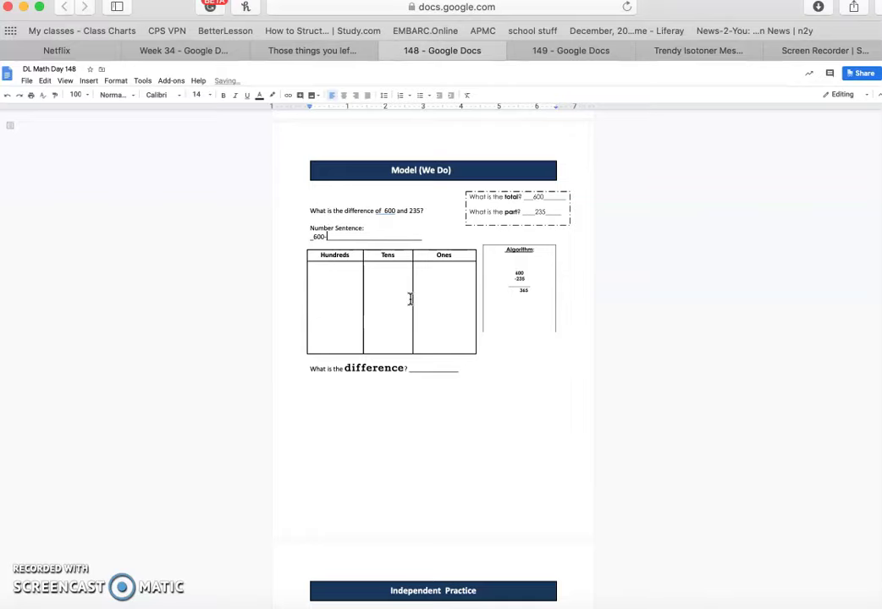
text(35= 365)
click(399, 237)
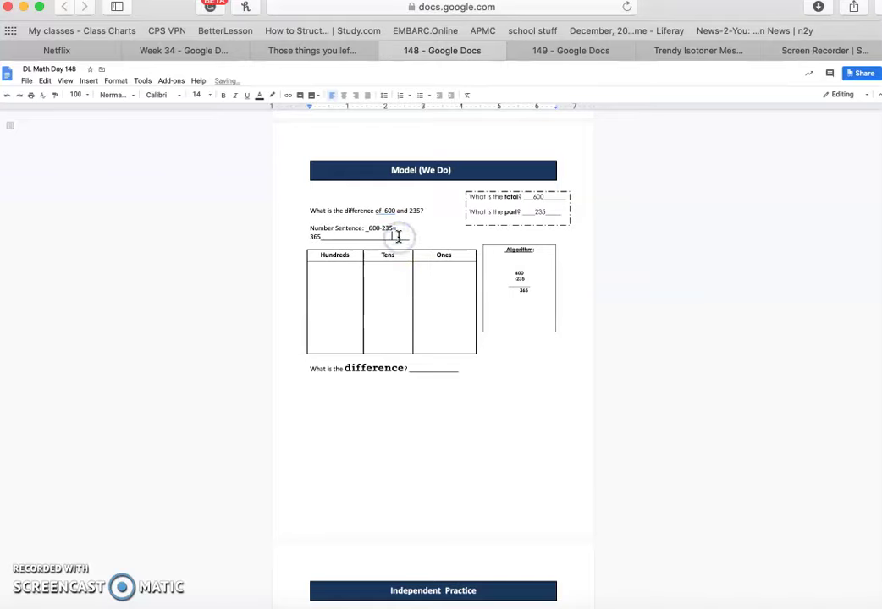
key(BackSpace)
Step: Enter six 100s in the Hundreds column, arranged as three in each of two rows
click(331, 273)
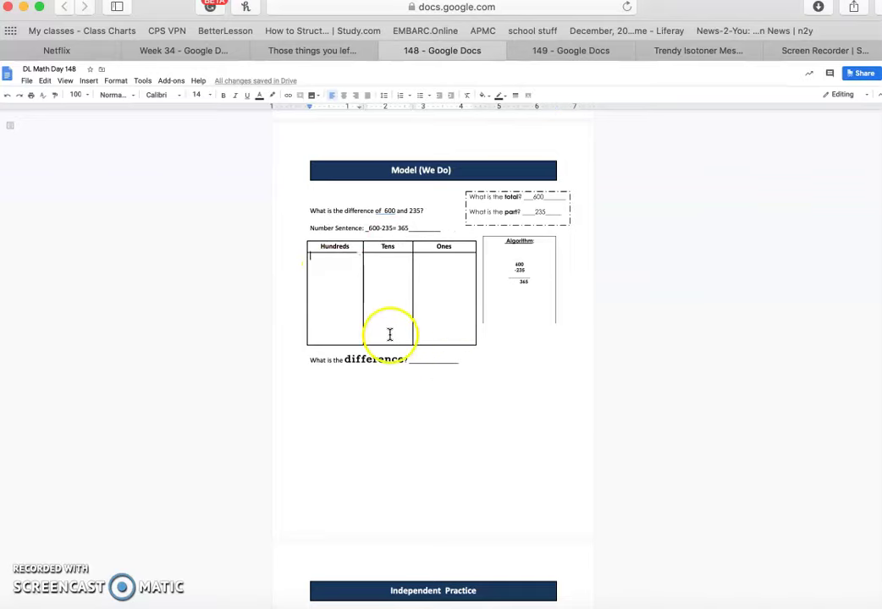
text(1)
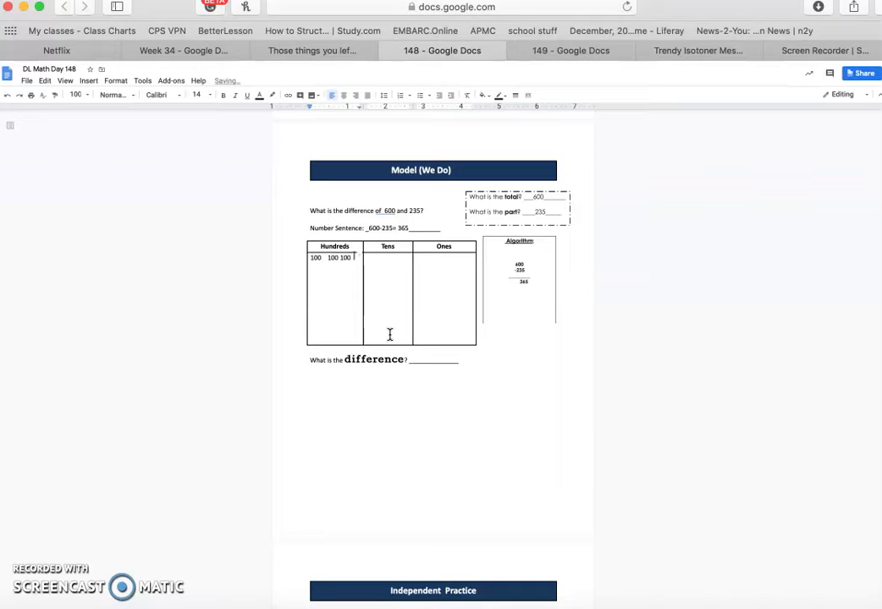
text(00)
click(386, 269)
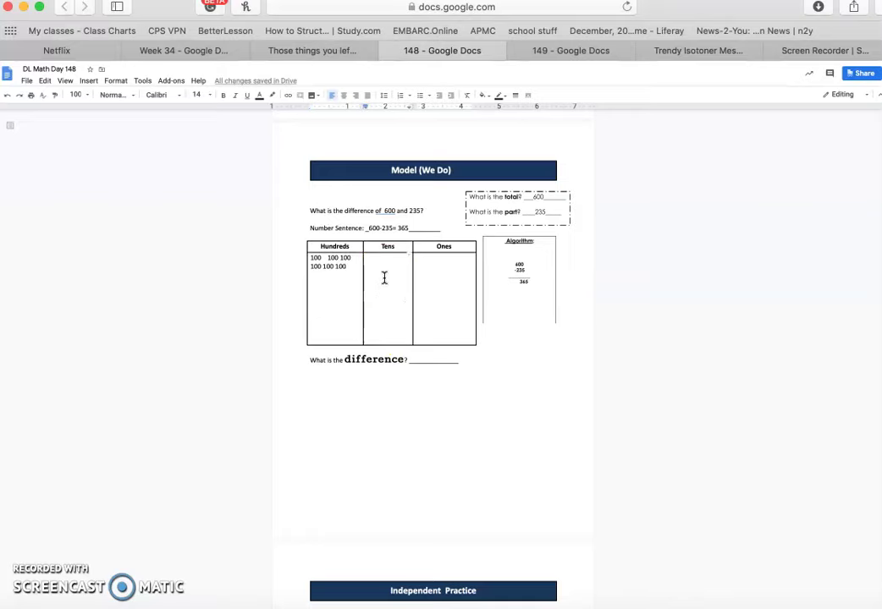
Step: Color the last two 100s in the Hundreds column red to mark them as subtracted
click(360, 267)
click(344, 268)
drag(345, 269, 324, 270)
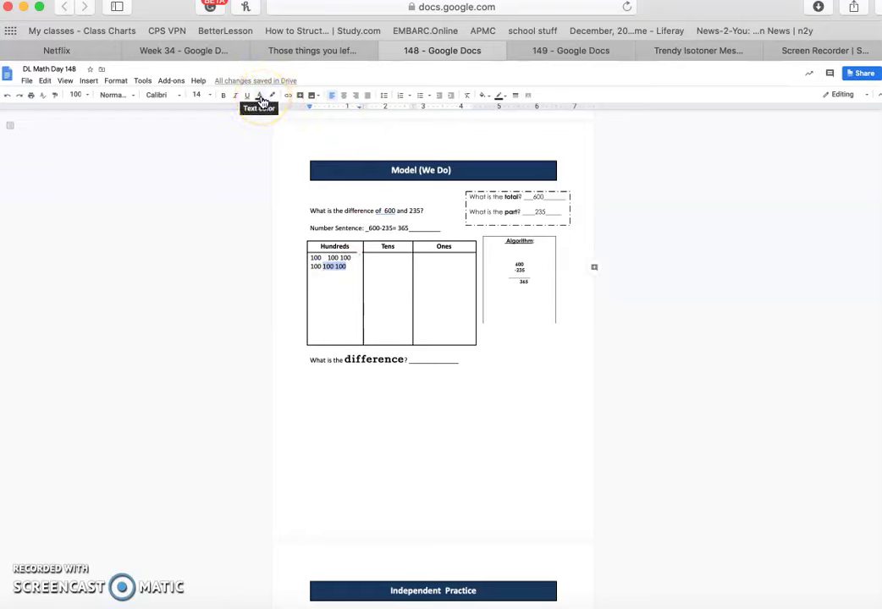
click(261, 98)
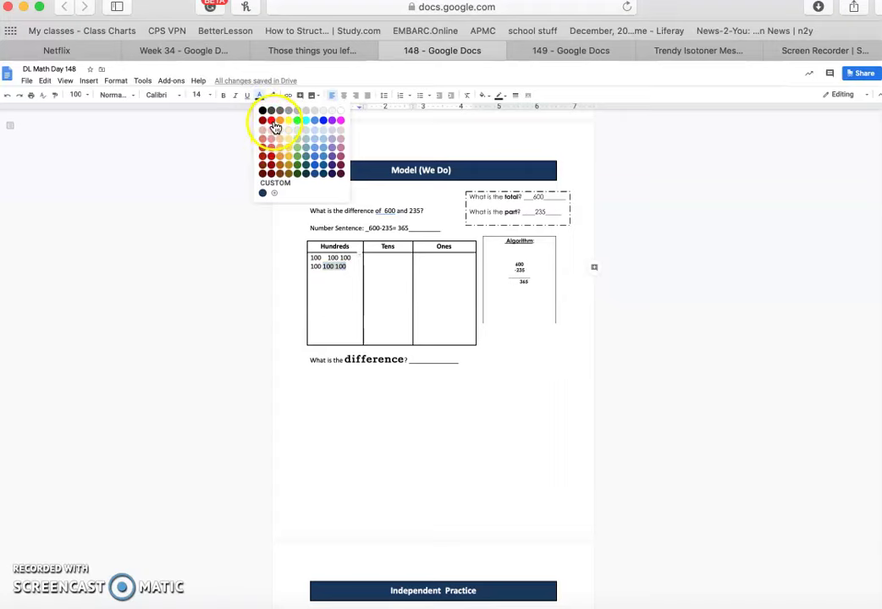
click(272, 121)
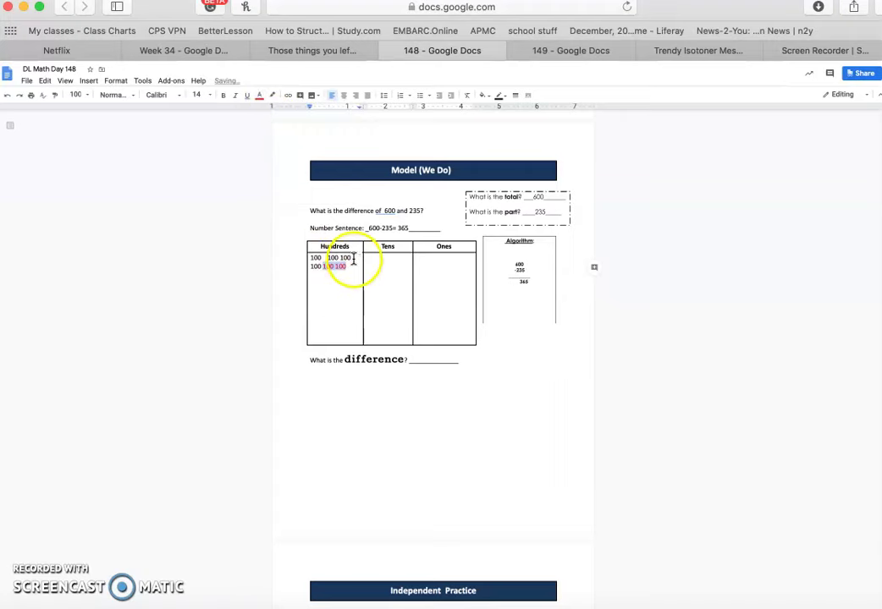
Step: Set the text color of the last 100 in the first row of the Hundreds column to yellow
drag(354, 258, 341, 258)
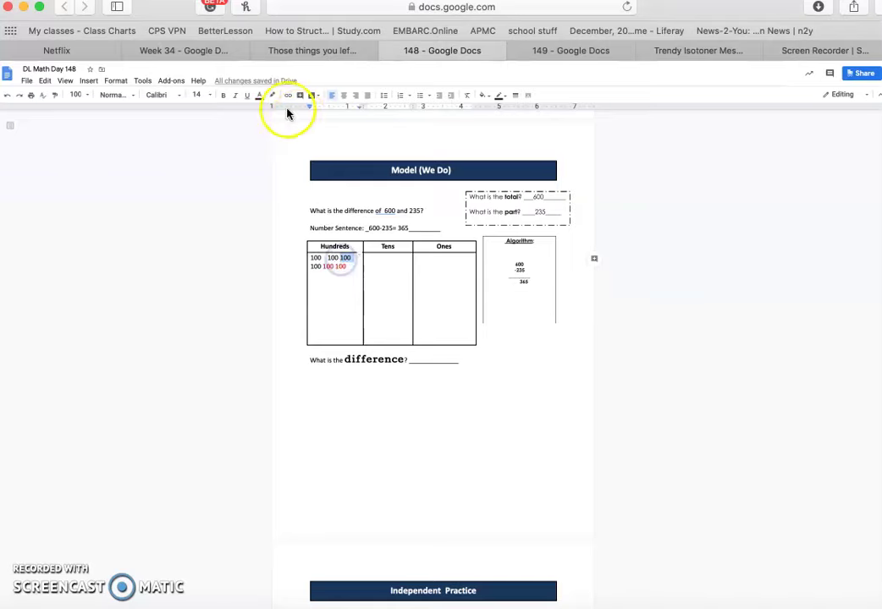
click(261, 96)
click(288, 124)
Step: Enter ten 10s in the Tens column to represent the regrouped hundred
click(380, 264)
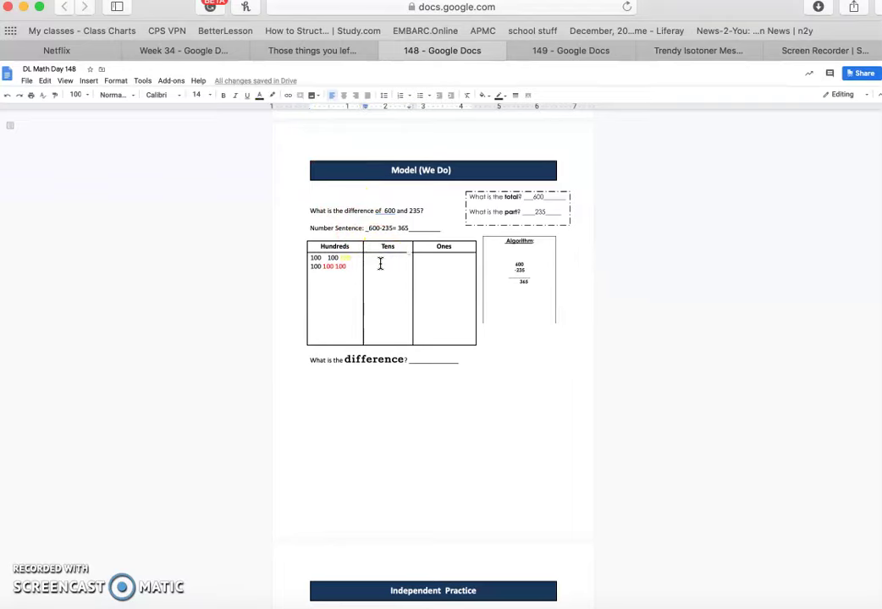
text(10)
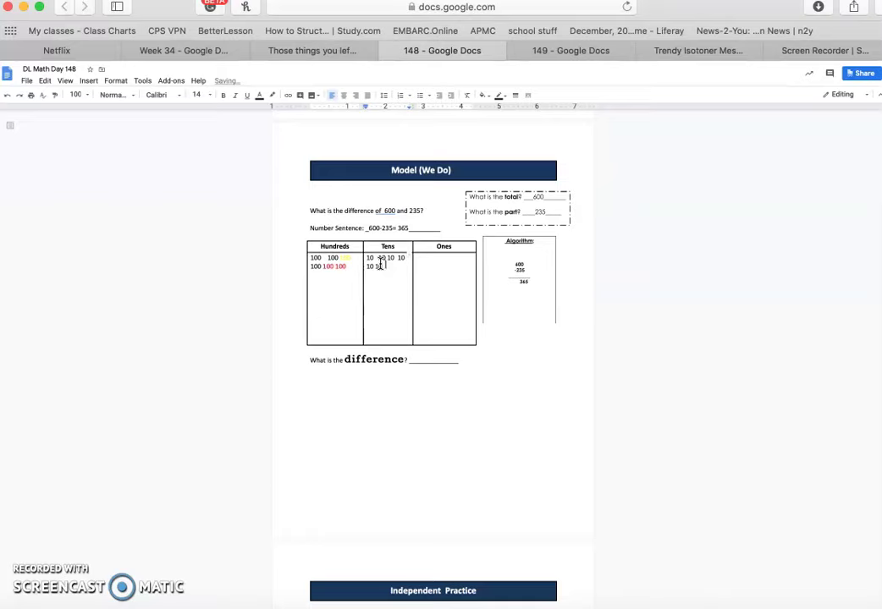
text(10)
text(0)
click(381, 278)
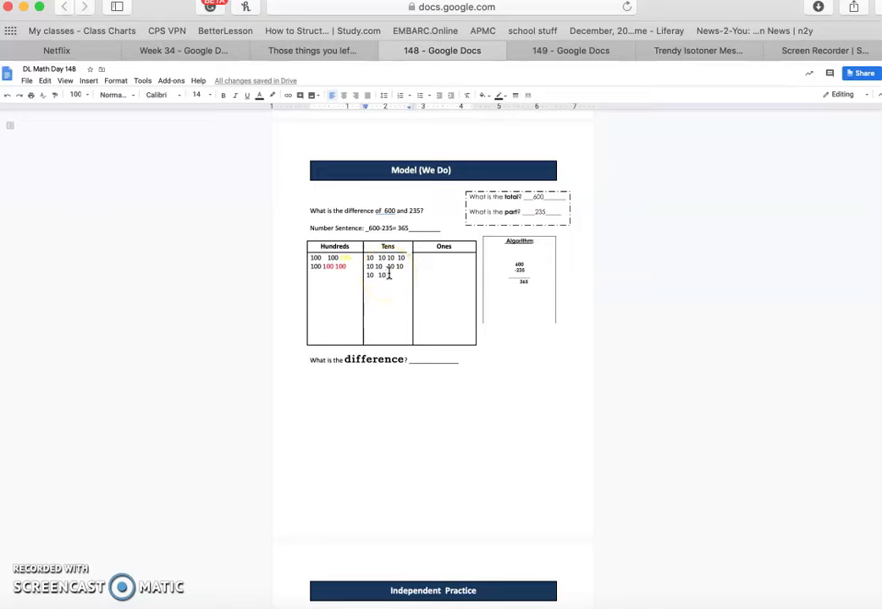
Step: Highlight the last 10 in the Tens column in yellow to mark it for regrouping
click(383, 274)
double_click(383, 274)
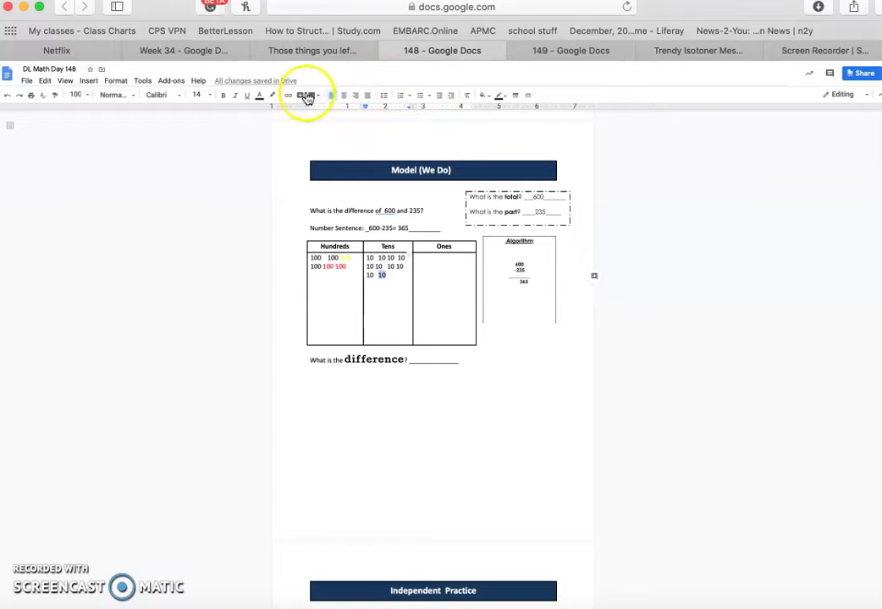
click(272, 95)
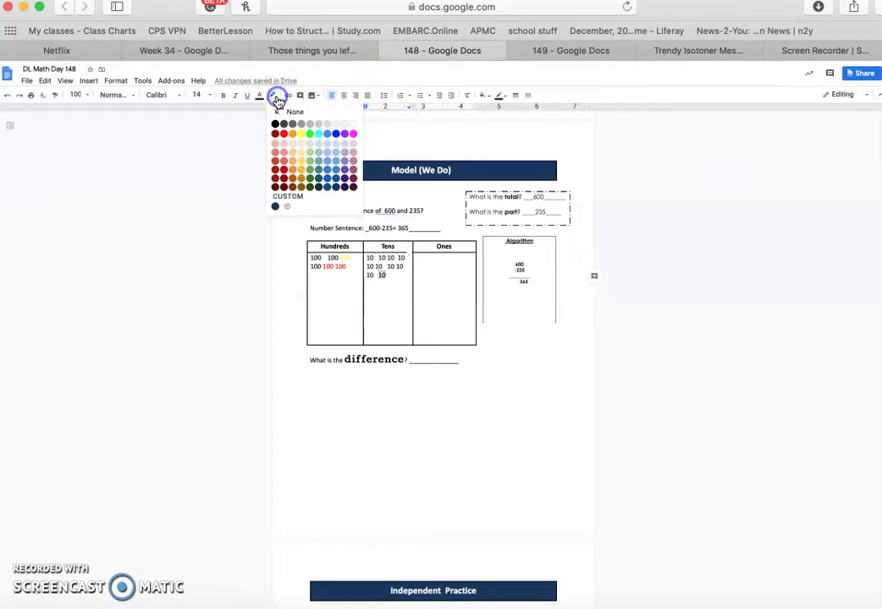
click(301, 135)
Step: Change the yellow 100 in the Hundreds column to black text with a yellow highlight
click(349, 259)
double_click(338, 258)
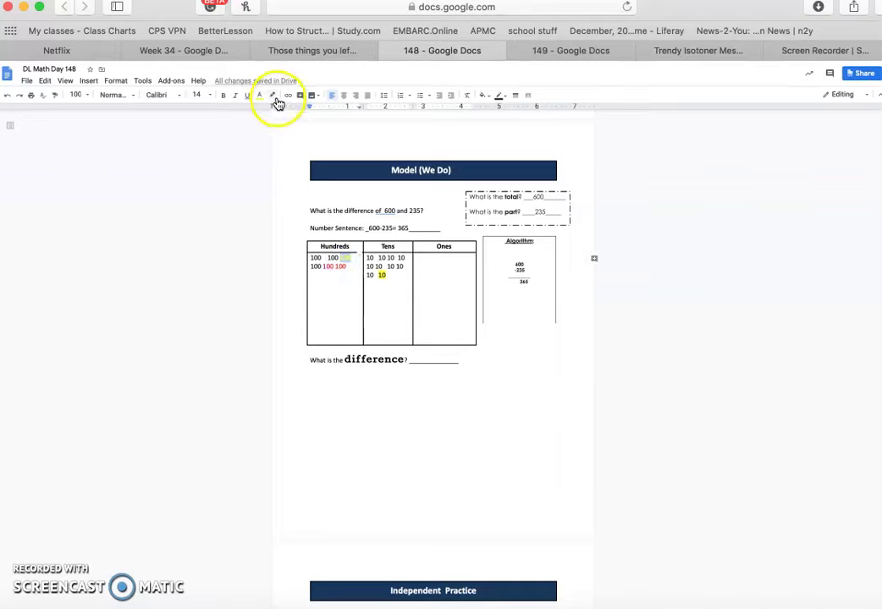
click(262, 95)
click(262, 95)
click(271, 95)
click(303, 134)
Step: Enter ten 1s in the Ones column to represent the regrouped ten
click(444, 260)
text(1)
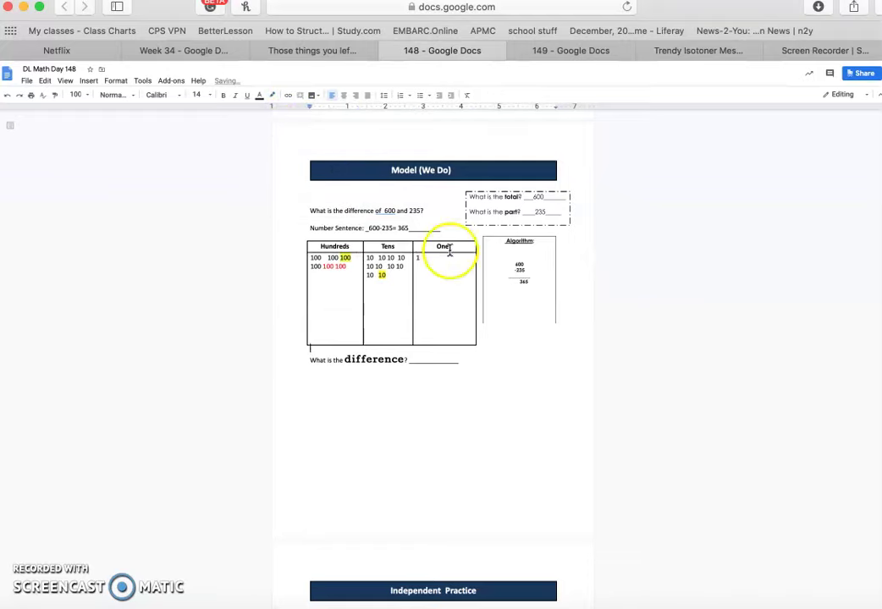
click(457, 255)
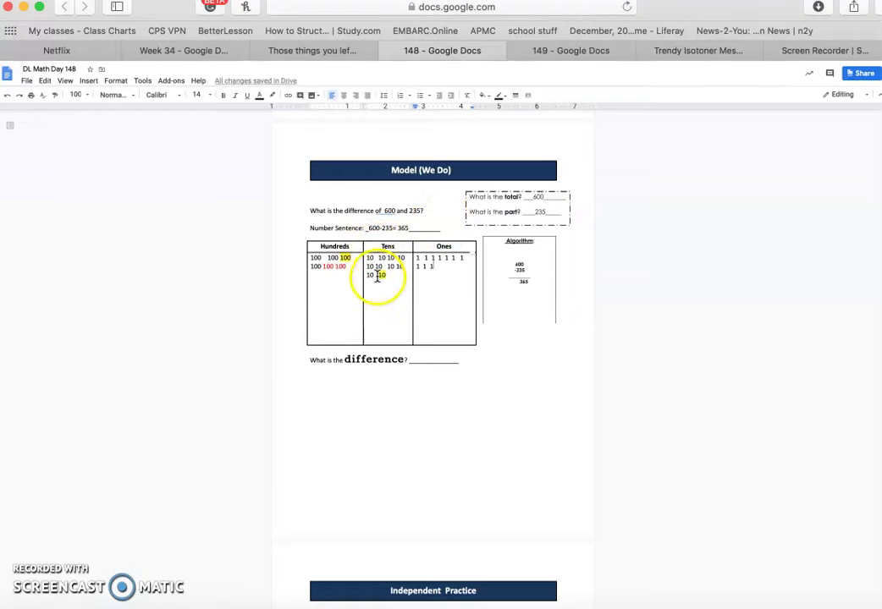
Step: Color the three 10s before the highlighted one in the Tens column red to mark them as subtracted
click(374, 272)
mouse_move(374, 273)
mouse_down()
mouse_move(394, 262)
mouse_move(404, 267)
mouse_move(374, 276)
mouse_up()
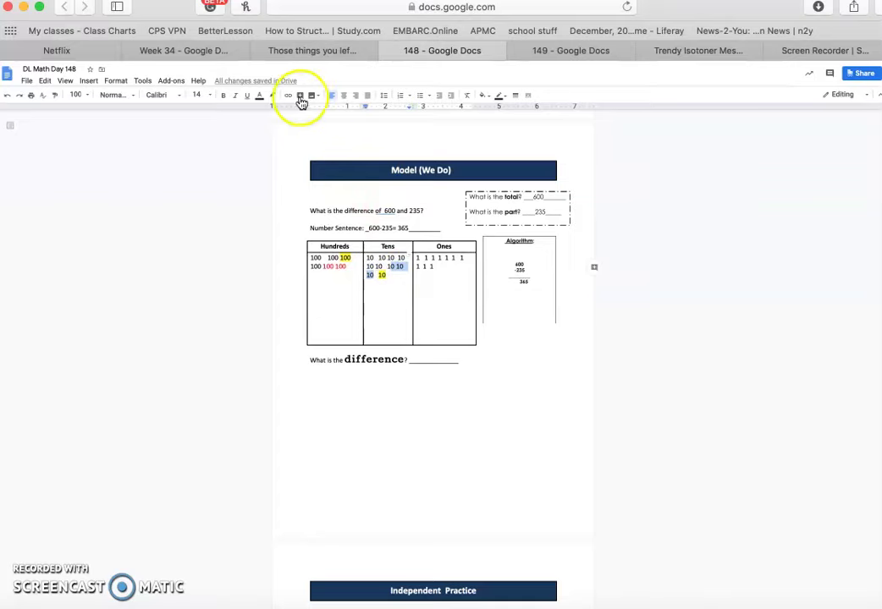
click(259, 95)
click(272, 121)
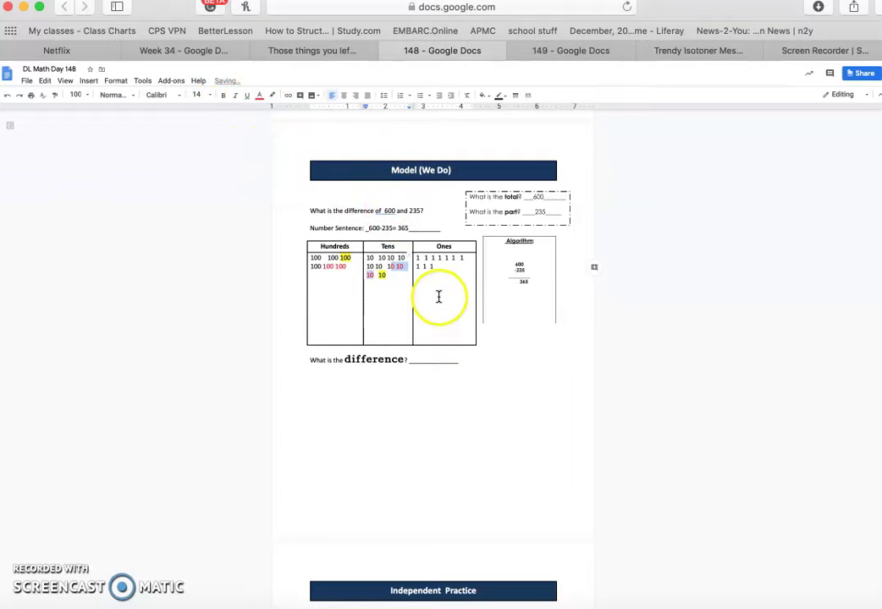
click(389, 267)
click(389, 267)
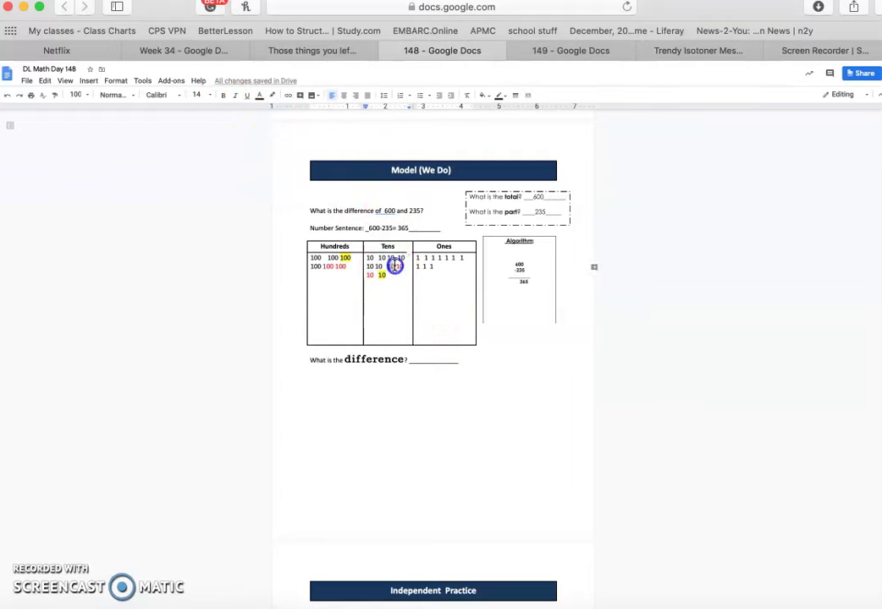
click(259, 95)
click(272, 121)
click(447, 267)
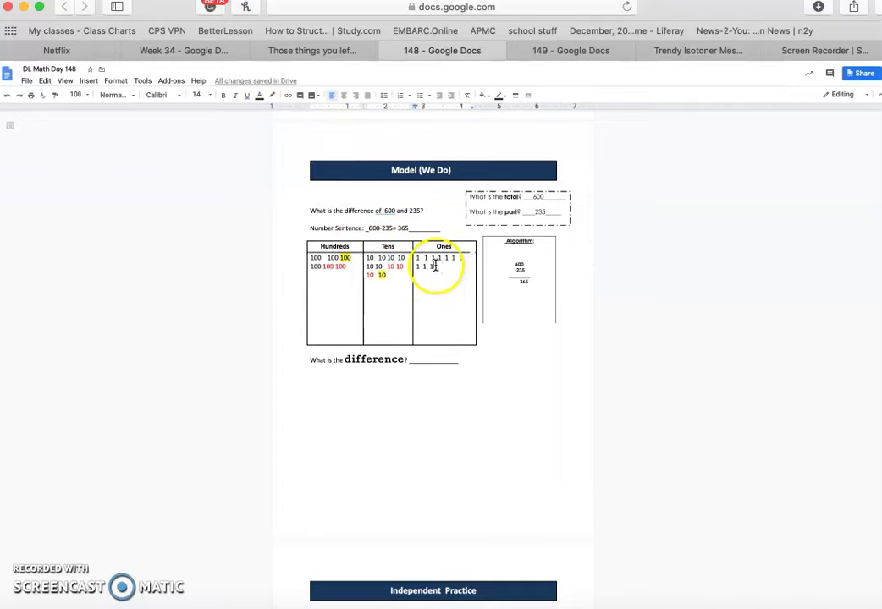
Step: Color the last five 1s in the Ones column red to mark them as subtracted
mouse_move(435, 263)
mouse_down()
mouse_move(423, 258)
mouse_move(451, 256)
mouse_up()
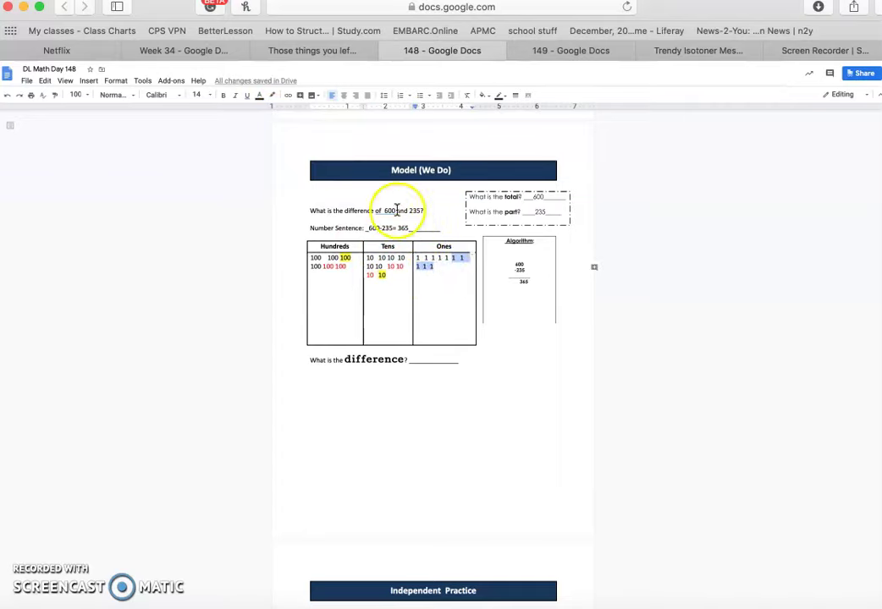
click(259, 96)
click(271, 123)
click(312, 254)
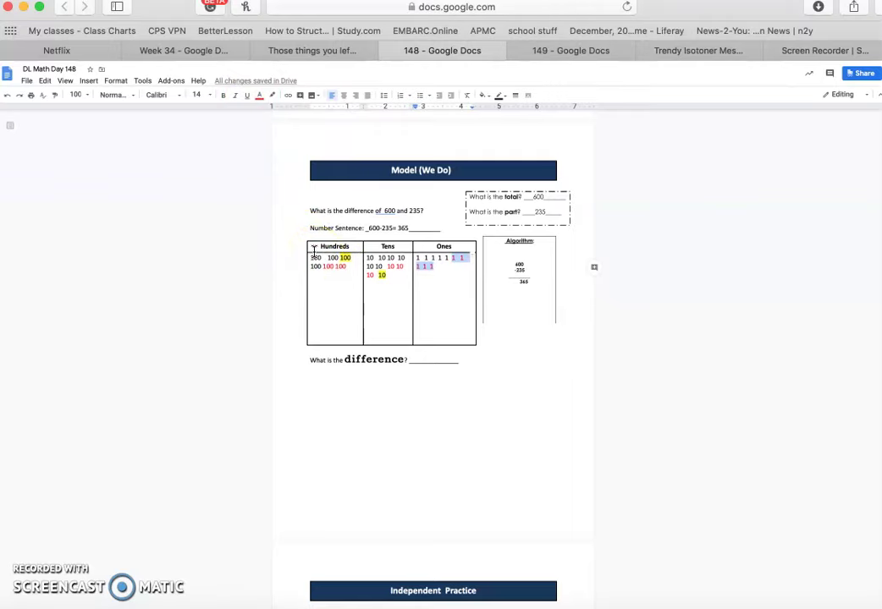
key(BackSpace)
text(1)
click(372, 264)
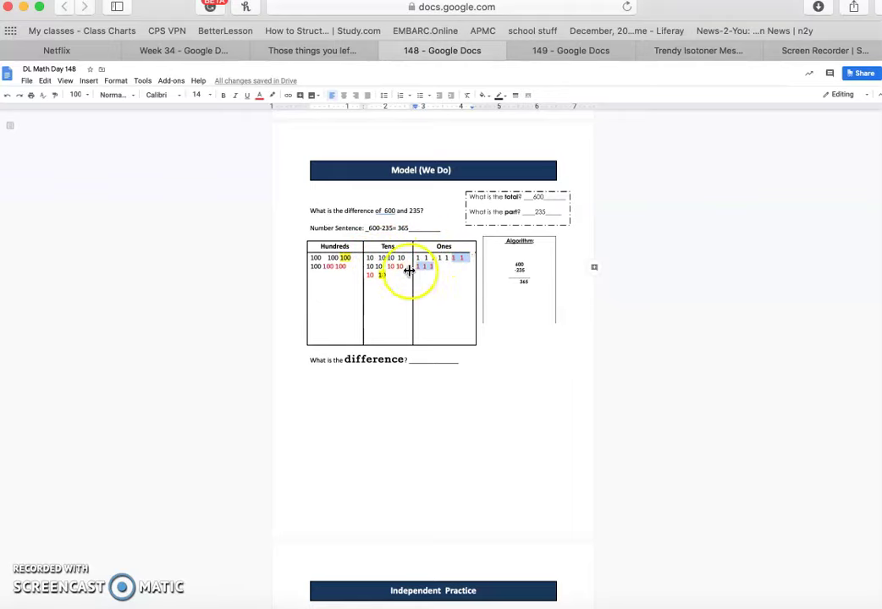
Step: Enter 365 on the blank answer line of the difference question below the place-value table
click(418, 355)
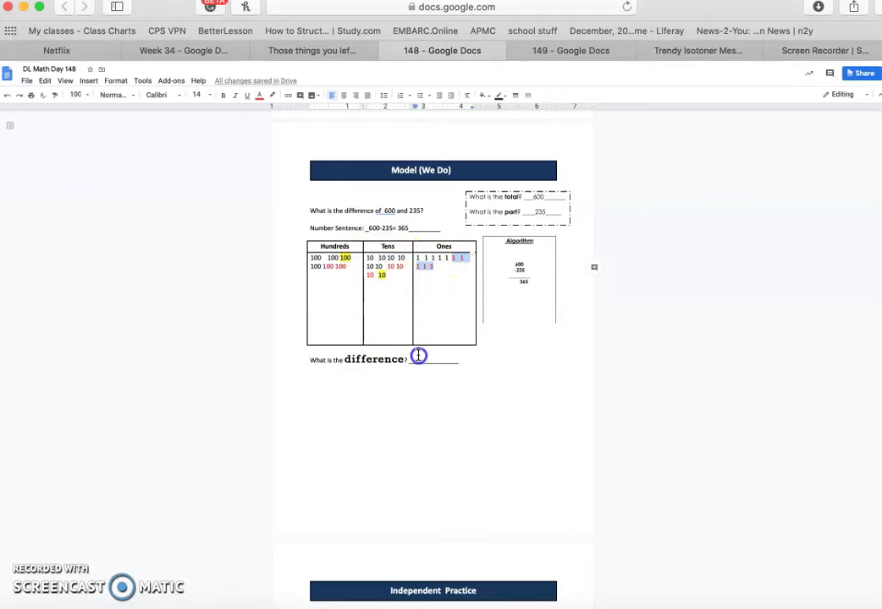
text(365)
click(435, 423)
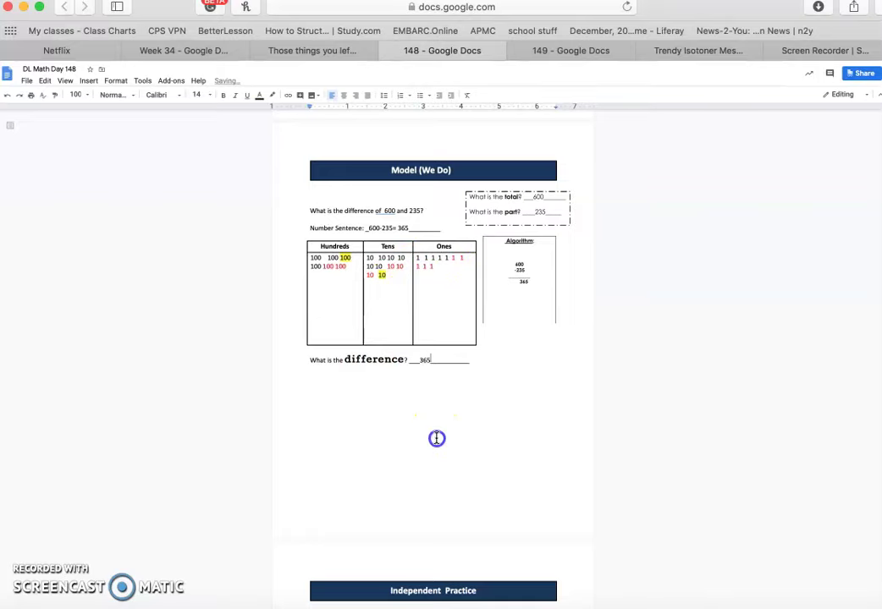
Step: Enter 800 in the problem 1 cell of the Independent Practice table and remove the surplus blank lines below it
scroll(436, 438, down, 1)
scroll(437, 438, down, 7)
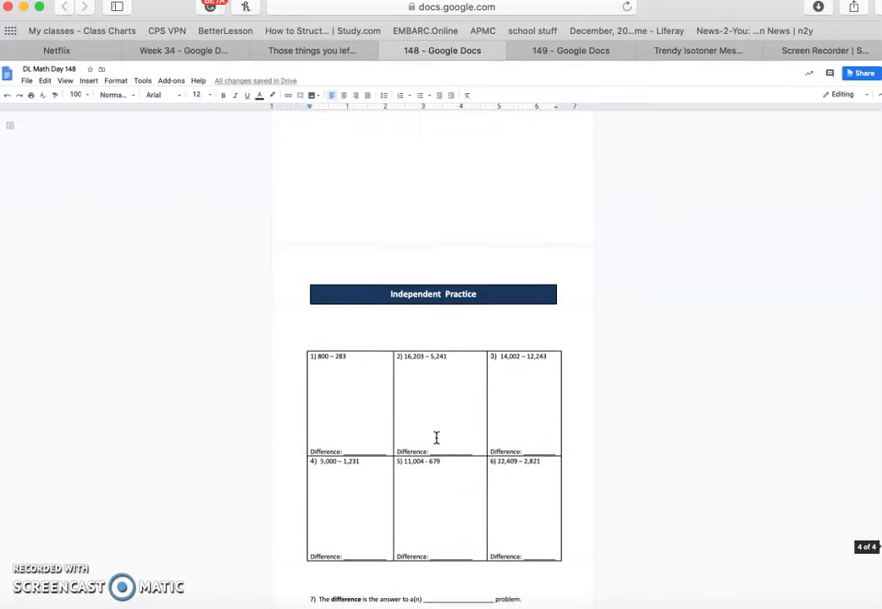
click(348, 360)
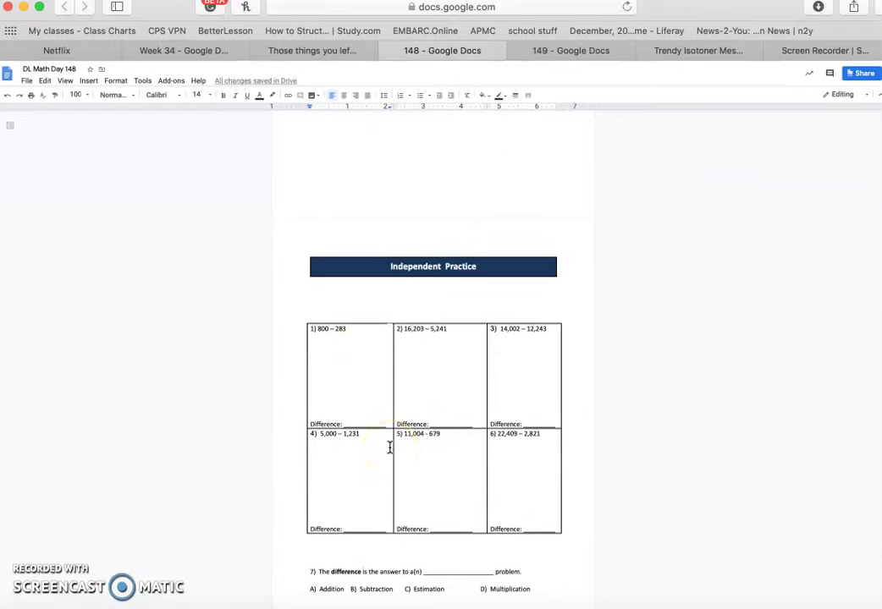
text(8)
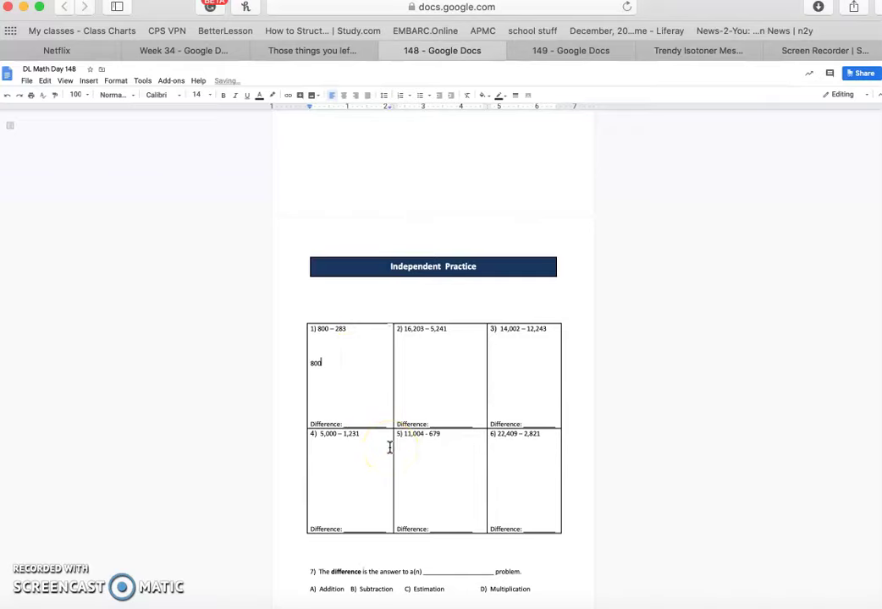
text(00)
key(Return)
key(Return)
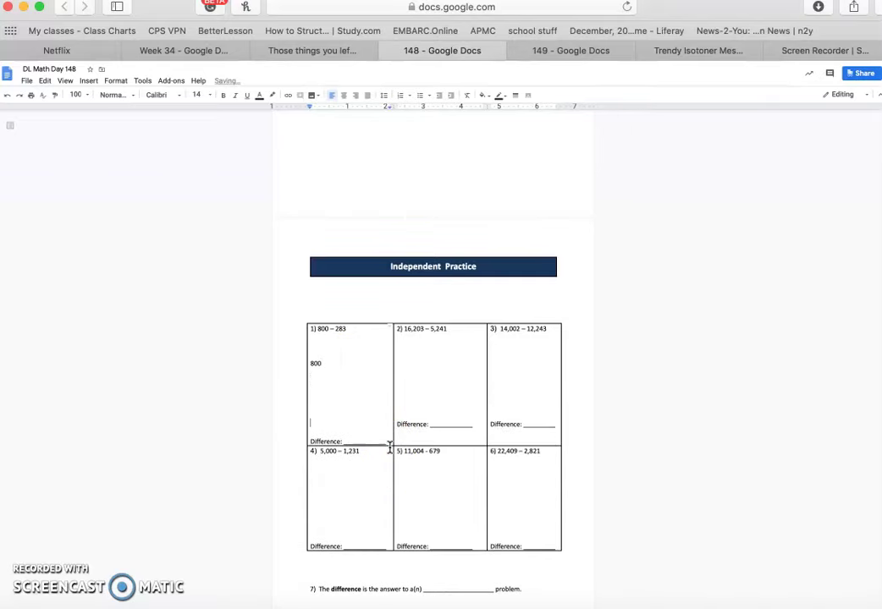
key(BackSpace)
key(BackSpace)
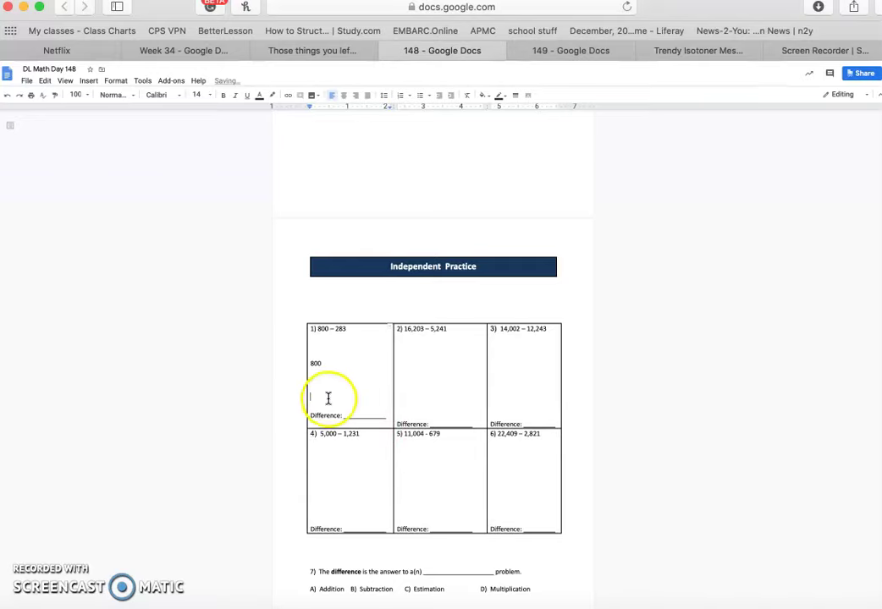
Step: Enter +283 on the line below 800 in the problem 1 cell and add an underscore line beneath it
click(321, 379)
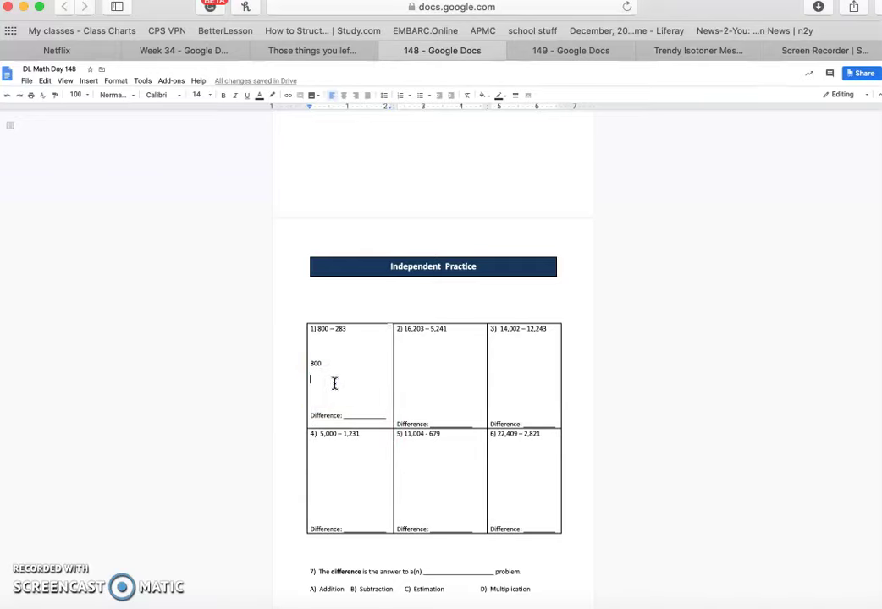
text(-2)
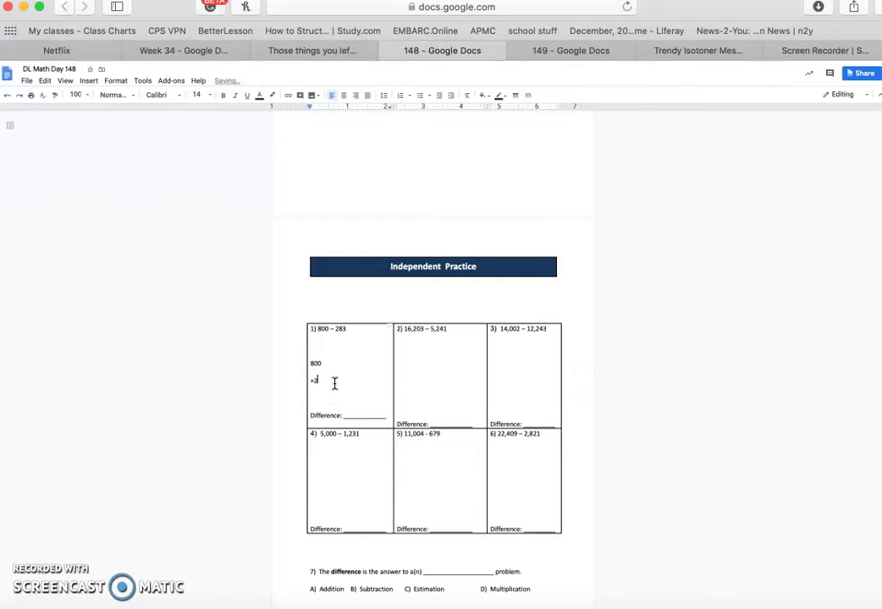
text(83)
key(Return)
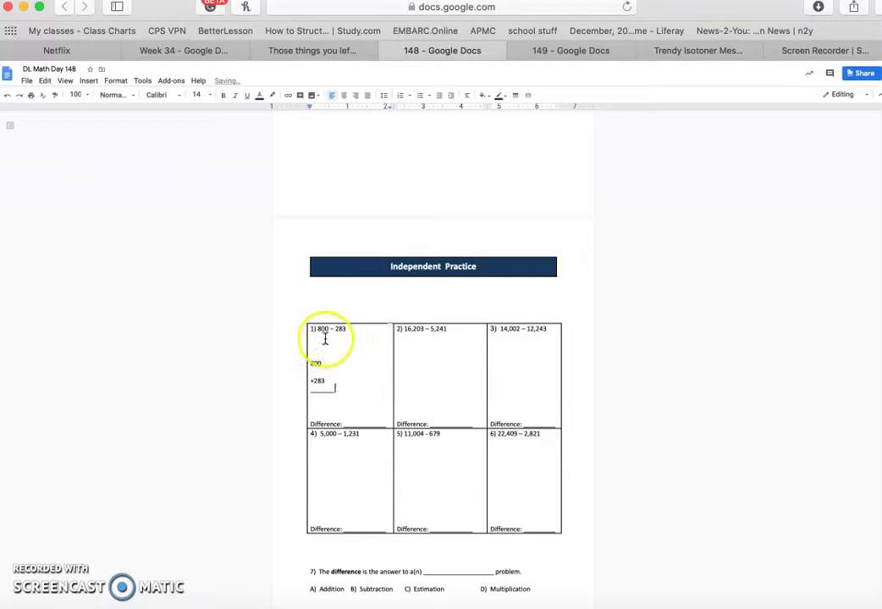
Step: Indent 800 and +283 in the problem 1 cell with leading spaces so their digits line up
click(320, 367)
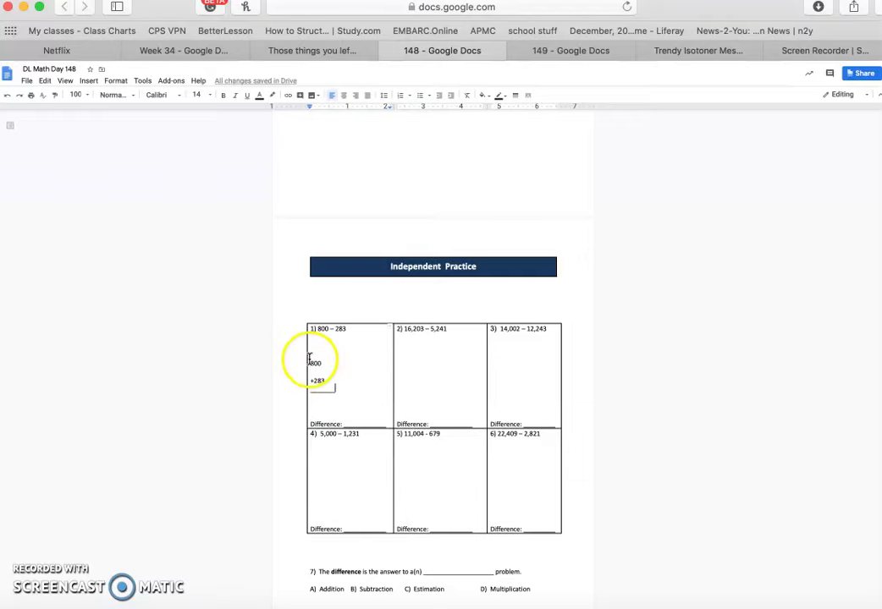
click(310, 360)
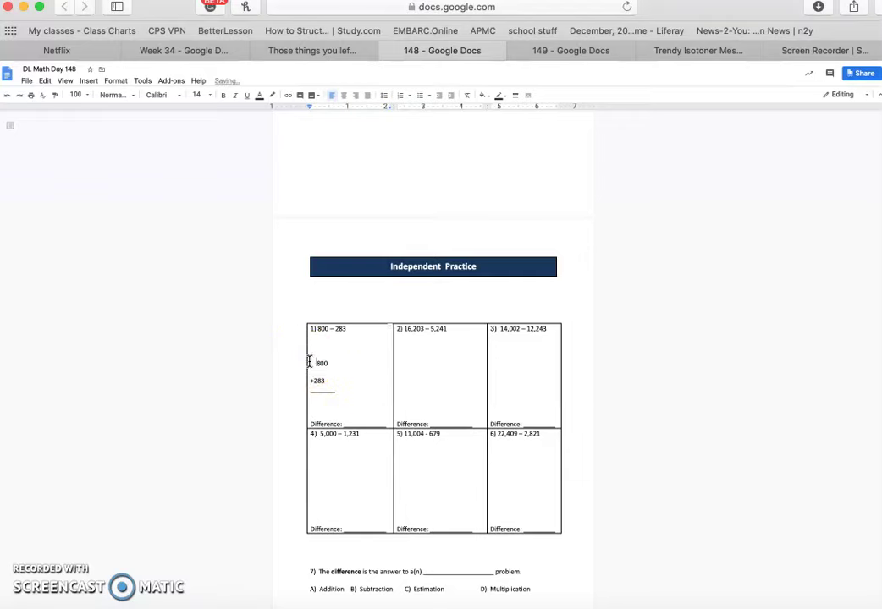
click(311, 380)
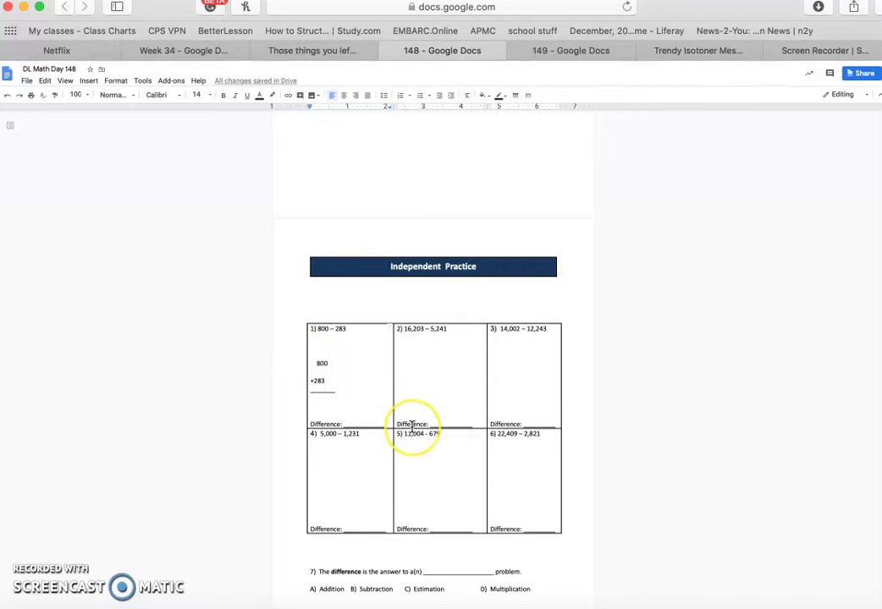
click(462, 421)
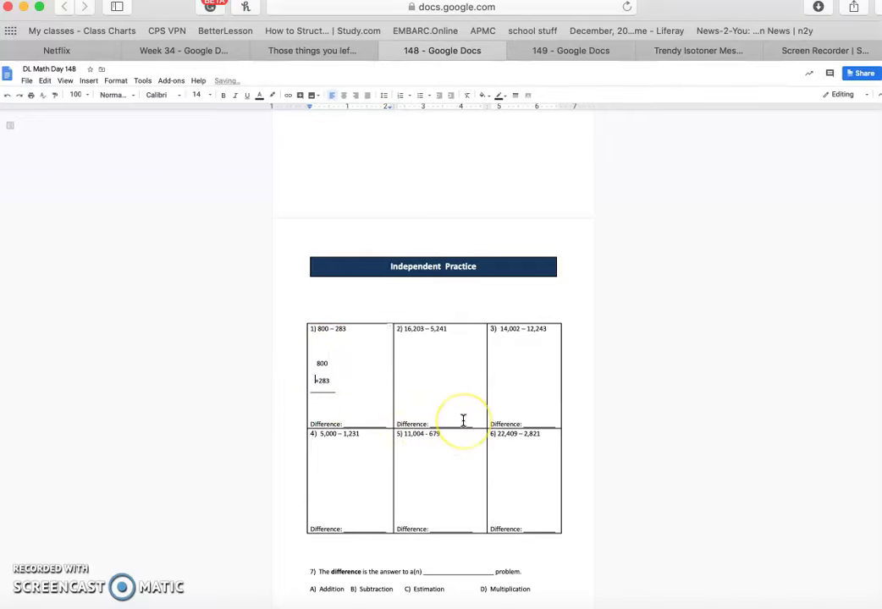